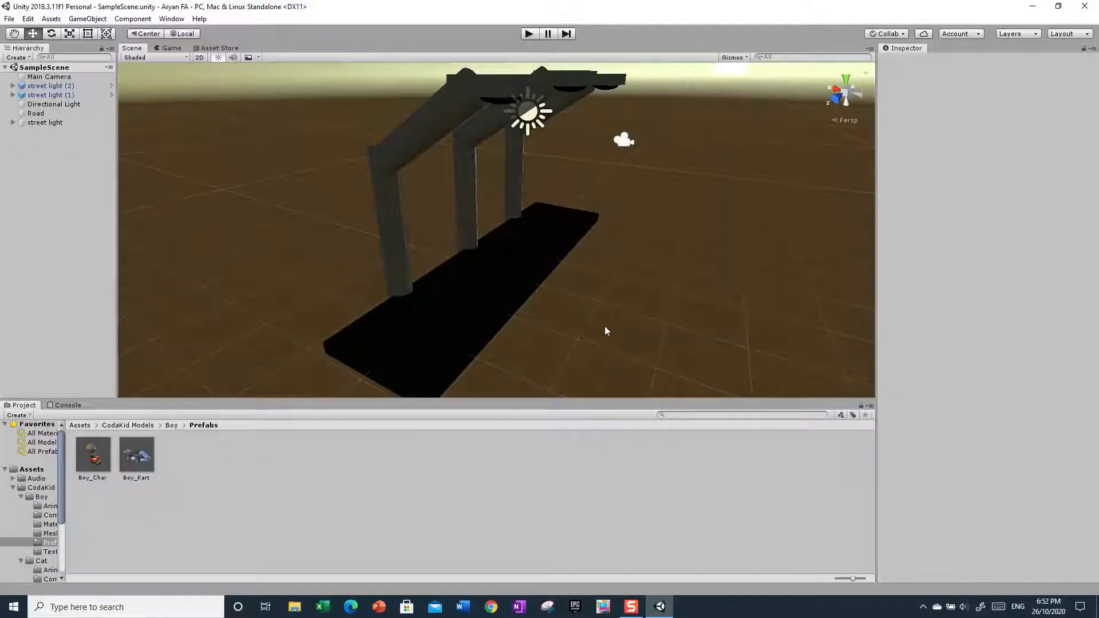
Step: Widen the Road to an X scale of about 3.72
{"action": "right_click_drag", "start_coordinate": [607, 330], "coordinate": [498, 175]}
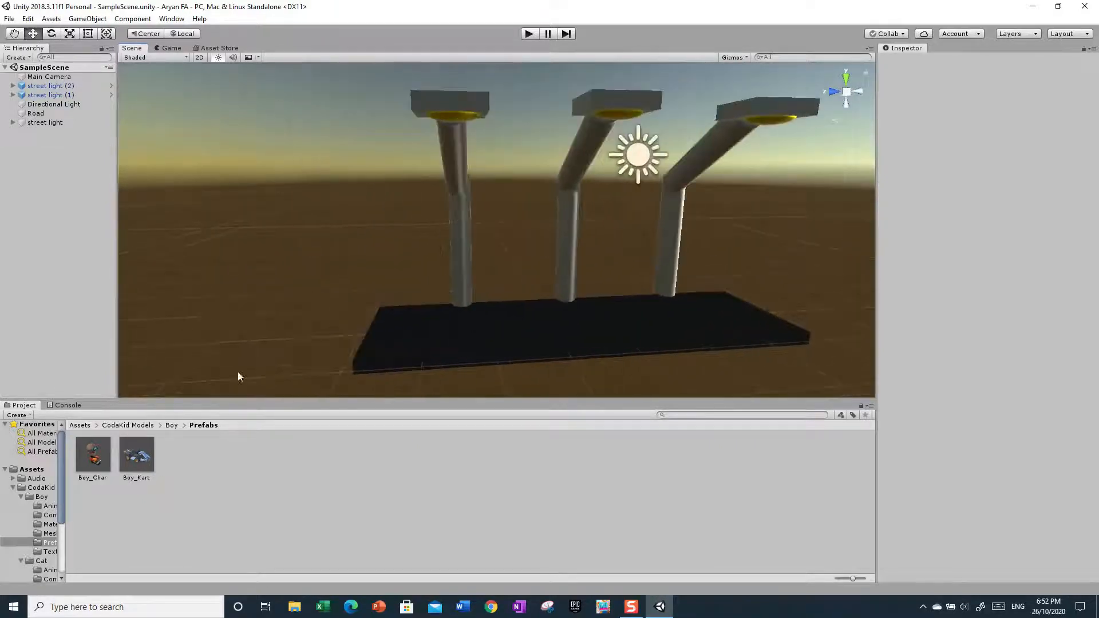
{"action": "left_click", "coordinate": [80, 425]}
{"action": "right_click_drag", "start_coordinate": [392, 298], "coordinate": [565, 295]}
{"action": "right_click_drag", "start_coordinate": [490, 249], "coordinate": [552, 239]}
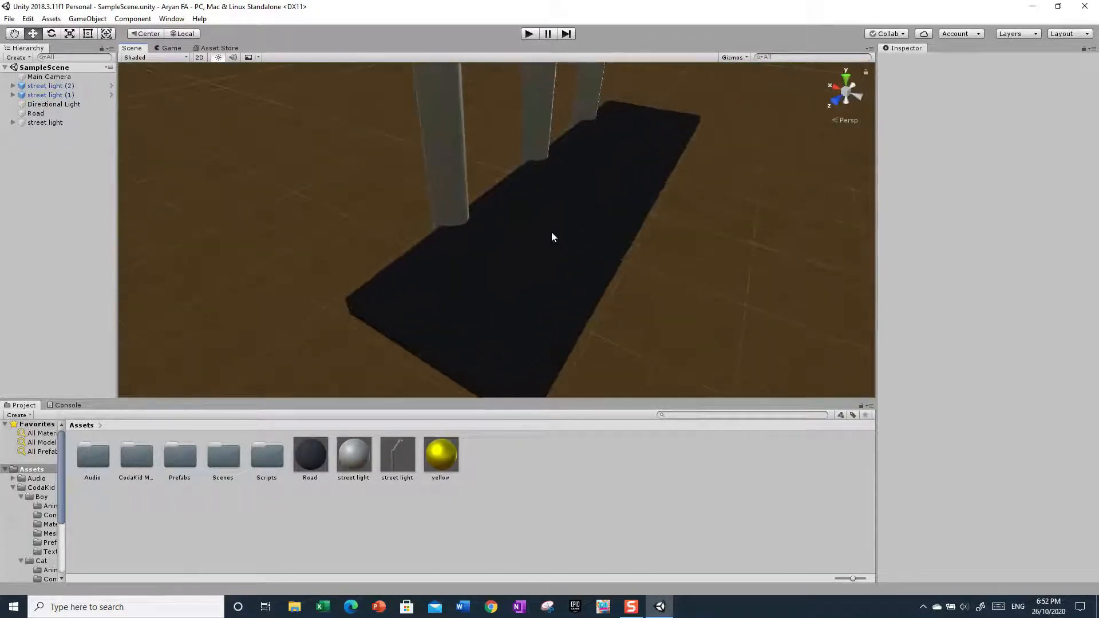
{"action": "left_click", "coordinate": [553, 237]}
{"action": "key", "text": "e"}
{"action": "key", "text": "r"}
{"action": "key", "text": "f"}
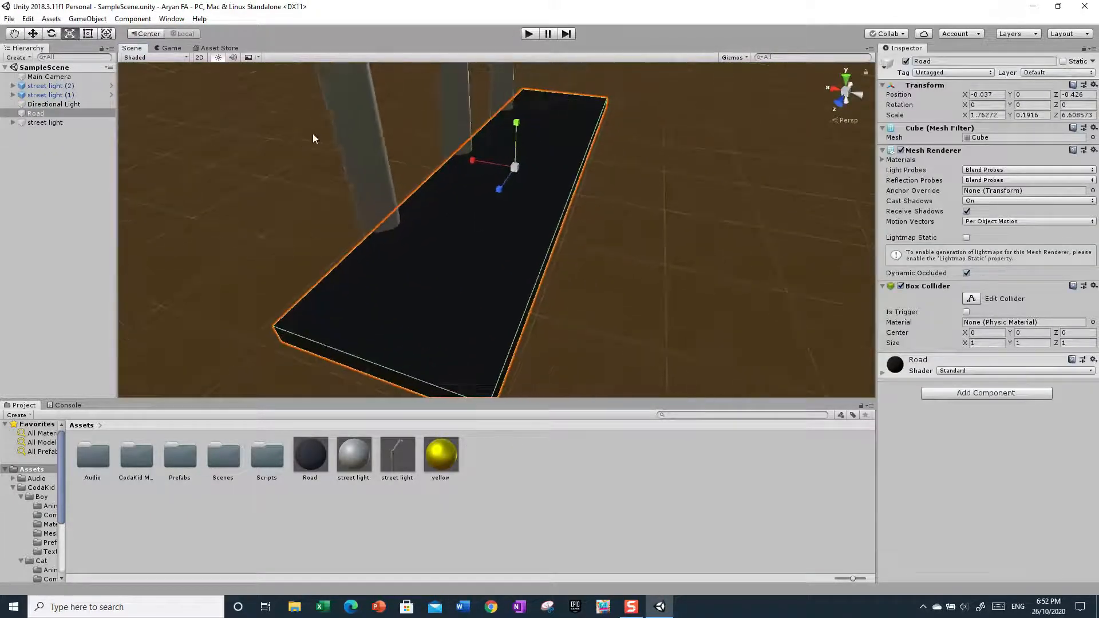
{"action": "left_click_drag", "start_coordinate": [477, 165], "coordinate": [431, 156]}
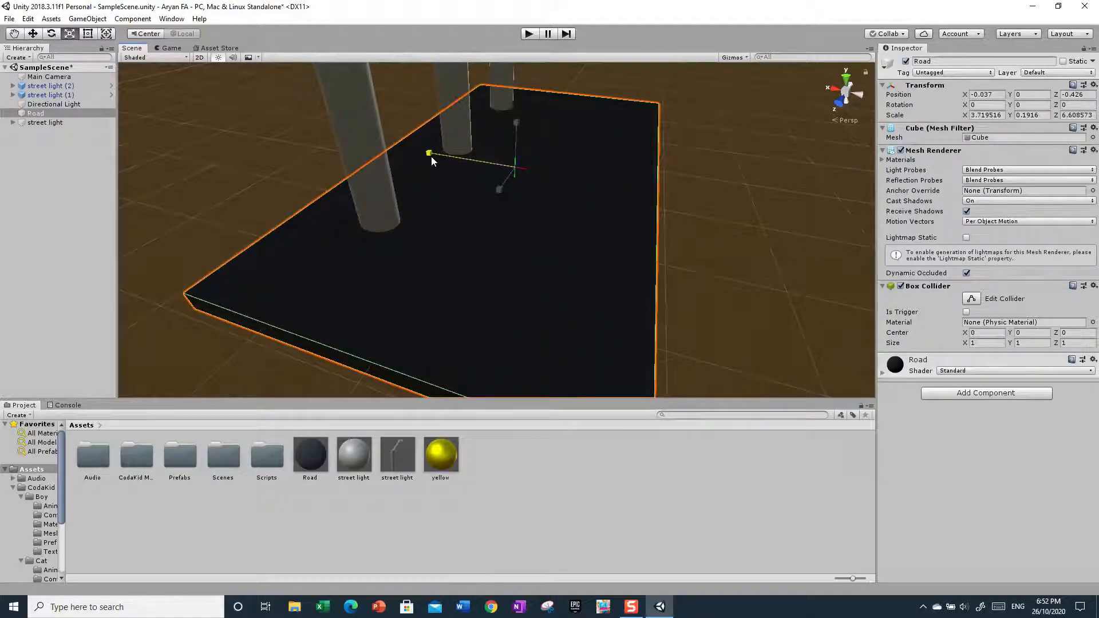
Step: Move the three street lights along X to the widened road's edge, street light to about 1.38 and street light (1) to about 1.61
{"action": "left_click", "coordinate": [372, 183]}
{"action": "left_click", "coordinate": [33, 33]}
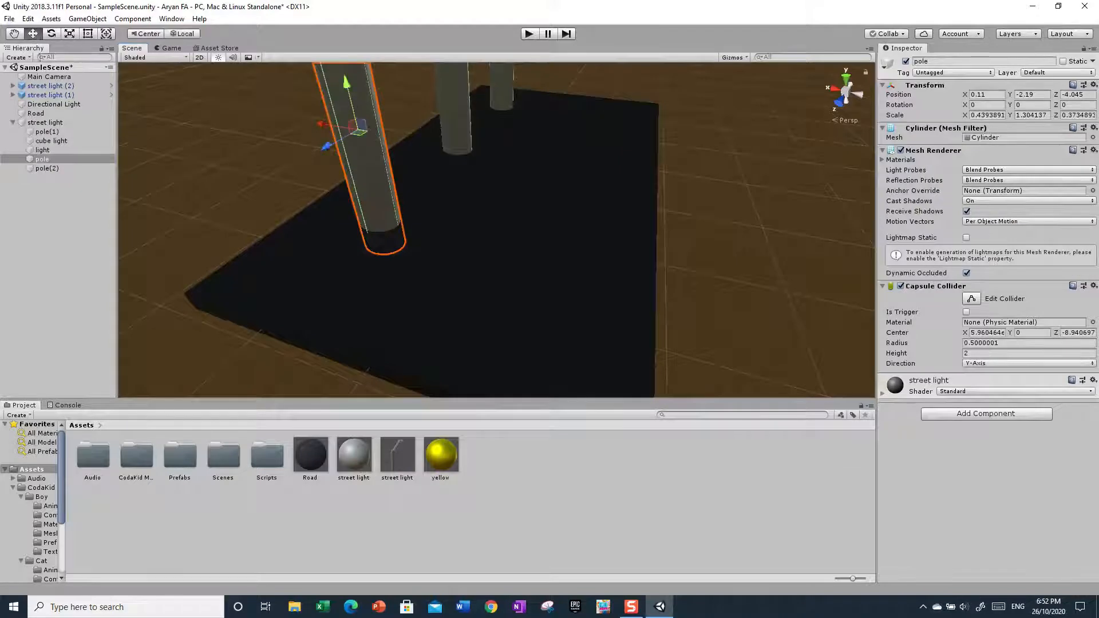
{"action": "left_click", "coordinate": [45, 122]}
{"action": "right_click_drag", "start_coordinate": [511, 223], "coordinate": [461, 182]}
{"action": "left_click_drag", "start_coordinate": [439, 206], "coordinate": [376, 187]}
{"action": "left_click", "coordinate": [483, 204]}
{"action": "left_click_drag", "start_coordinate": [500, 169], "coordinate": [441, 162]}
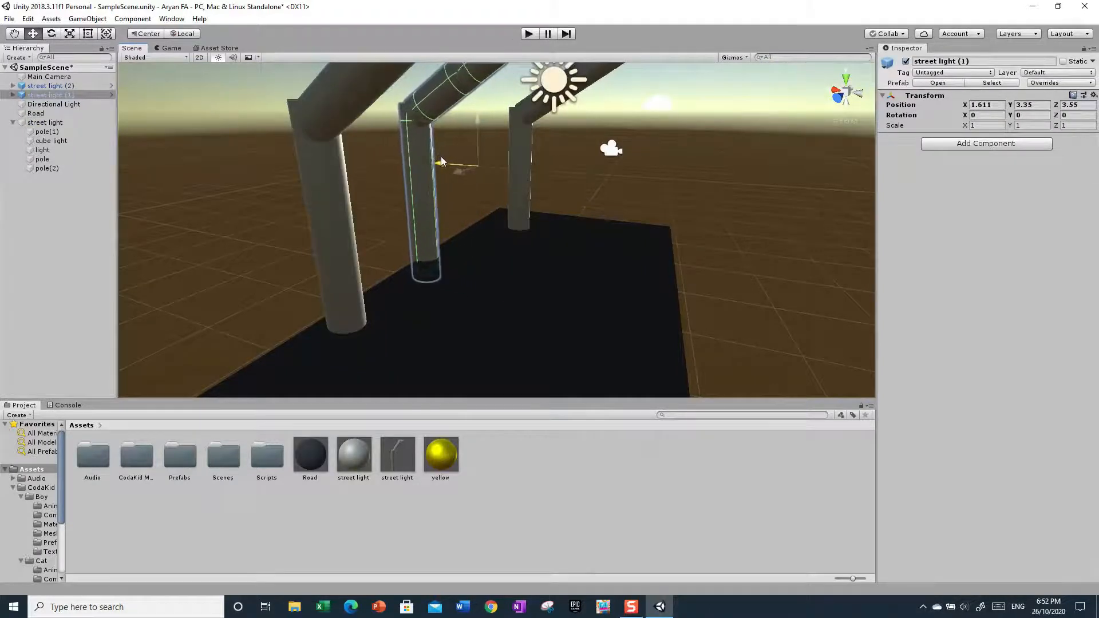
{"action": "left_click", "coordinate": [513, 152]}
{"action": "left_click_drag", "start_coordinate": [524, 162], "coordinate": [487, 150]}
{"action": "left_click", "coordinate": [773, 201]}
Step: Place the Player prefab from the Assets Prefabs folder onto the middle of the road
{"action": "mouse_move", "coordinate": [785, 204]}
{"action": "right_mouse_down"}
{"action": "mouse_move", "coordinate": [818, 126]}
{"action": "mouse_move", "coordinate": [719, 145]}
{"action": "mouse_move", "coordinate": [441, 154]}
{"action": "mouse_move", "coordinate": [848, 86]}
{"action": "mouse_move", "coordinate": [740, 182]}
{"action": "mouse_move", "coordinate": [788, 172]}
{"action": "mouse_move", "coordinate": [729, 171]}
{"action": "mouse_move", "coordinate": [817, 204]}
{"action": "mouse_move", "coordinate": [750, 230]}
{"action": "mouse_move", "coordinate": [584, 245]}
{"action": "mouse_move", "coordinate": [925, 282]}
{"action": "mouse_move", "coordinate": [758, 300]}
{"action": "mouse_move", "coordinate": [798, 206]}
{"action": "mouse_move", "coordinate": [767, 211]}
{"action": "mouse_move", "coordinate": [786, 224]}
{"action": "right_mouse_up"}
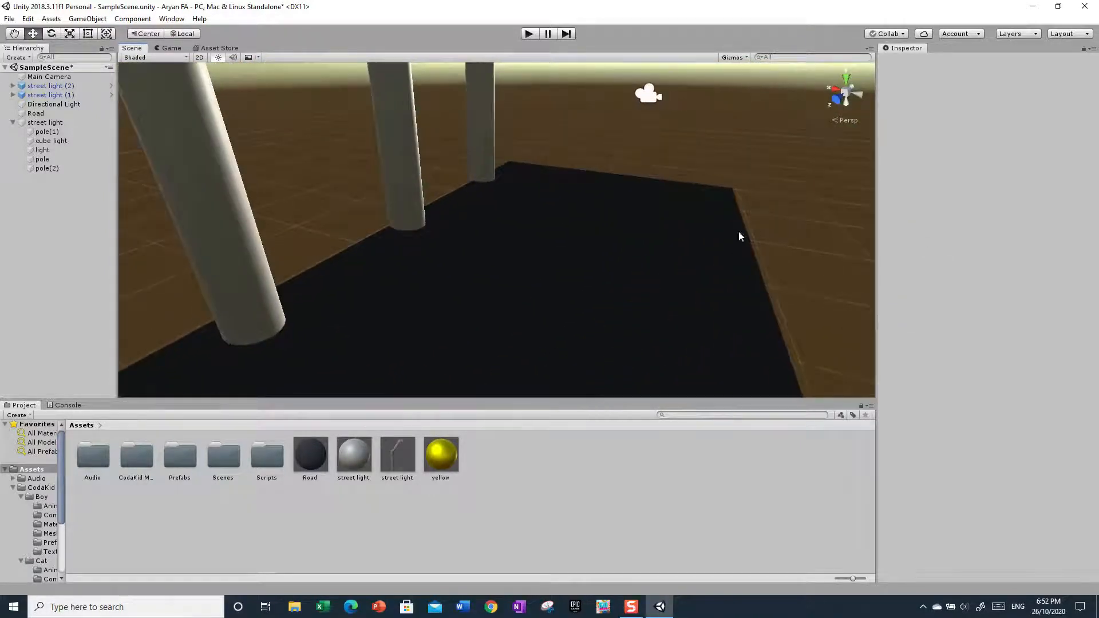
{"action": "right_click_drag", "start_coordinate": [607, 287], "coordinate": [661, 292]}
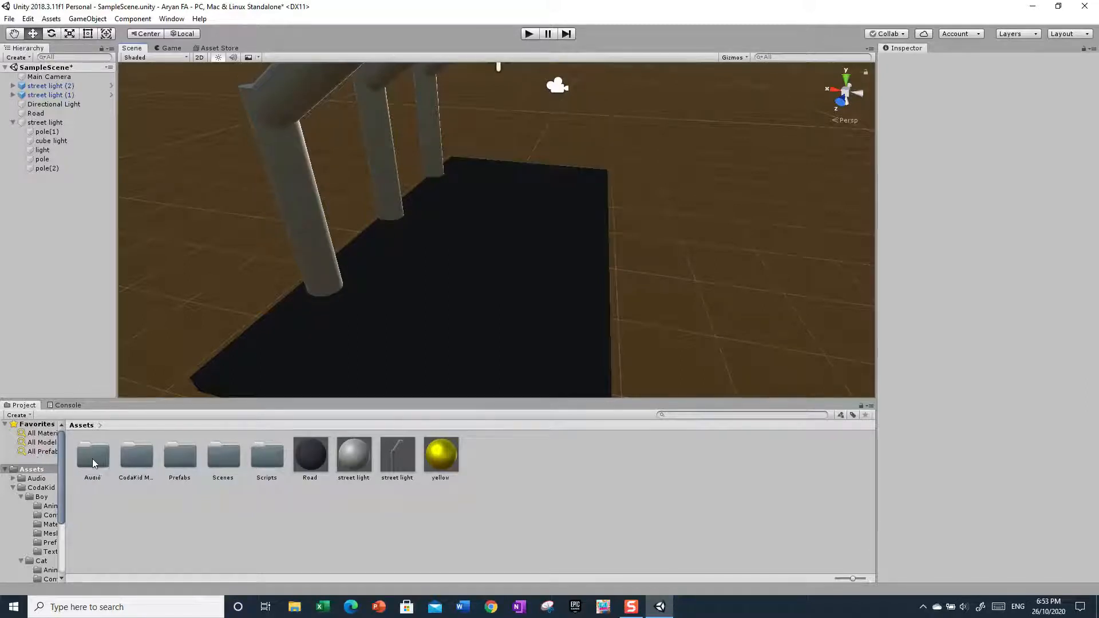
{"action": "double_click", "coordinate": [128, 464]}
{"action": "left_click", "coordinate": [89, 427]}
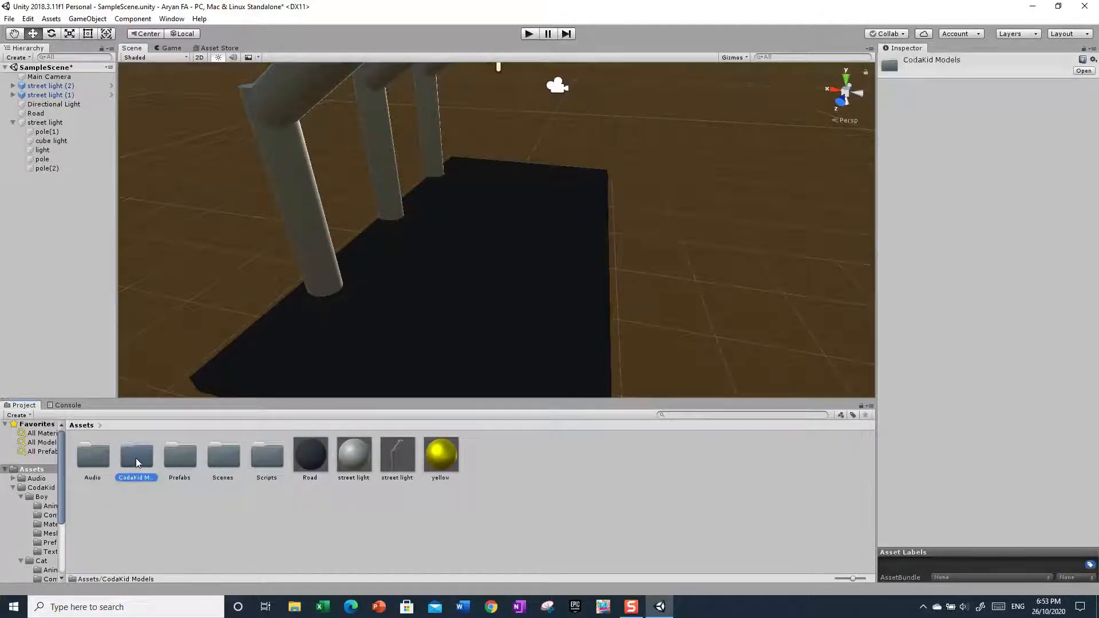
{"action": "double_click", "coordinate": [189, 456]}
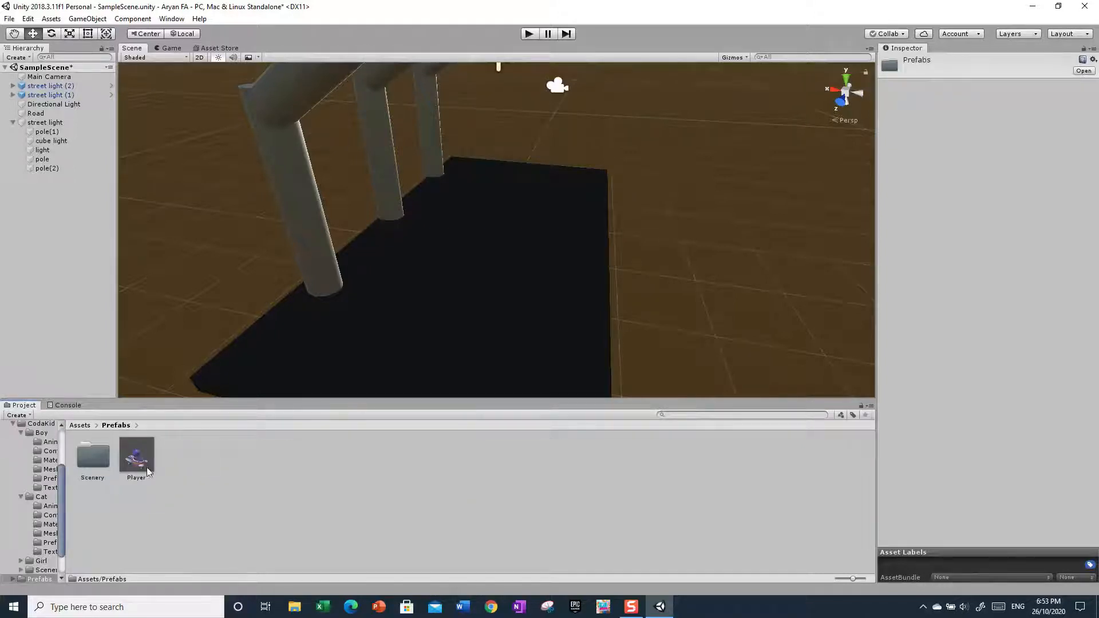
{"action": "left_click_drag", "start_coordinate": [135, 462], "coordinate": [479, 266]}
{"action": "left_click", "coordinate": [667, 248]}
Step: Examine the placed Player character and kart up close from the side
{"action": "left_click_drag", "start_coordinate": [668, 248], "coordinate": [514, 254], "text": "alt"}
{"action": "key", "text": "w"}
{"action": "right_click_drag", "start_coordinate": [514, 254], "coordinate": [428, 252]}
{"action": "key", "text": "s"}
{"action": "key", "text": "w"}
{"action": "key", "text": "s"}
{"action": "key", "text": "d"}
{"action": "key", "text": "a"}
{"action": "key", "text": "d"}
{"action": "key", "text": "w"}
{"action": "key", "text": "s"}
{"action": "key", "text": "e"}
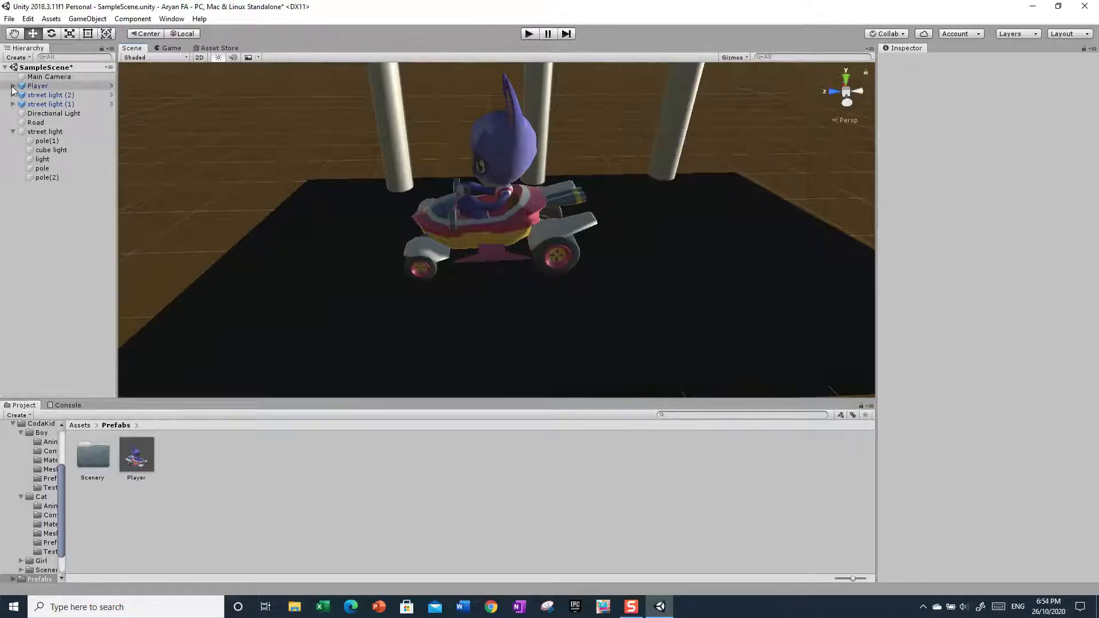
Step: Reorder Player to the end of the hierarchy and unpack its prefab
{"action": "left_click_drag", "start_coordinate": [46, 87], "coordinate": [51, 212]}
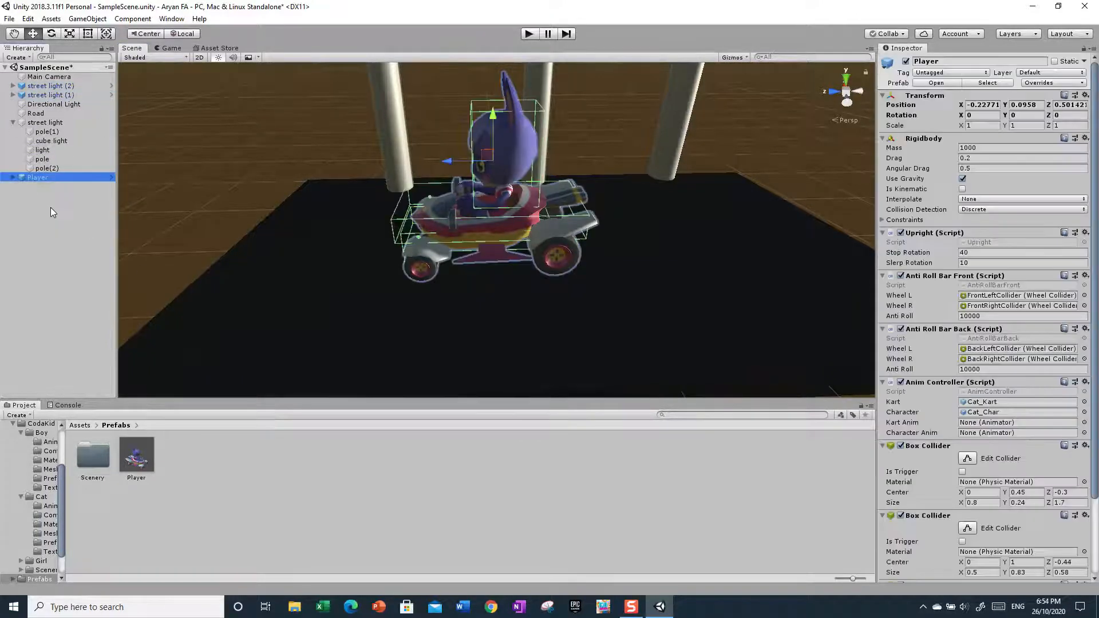
{"action": "left_click", "coordinate": [239, 215]}
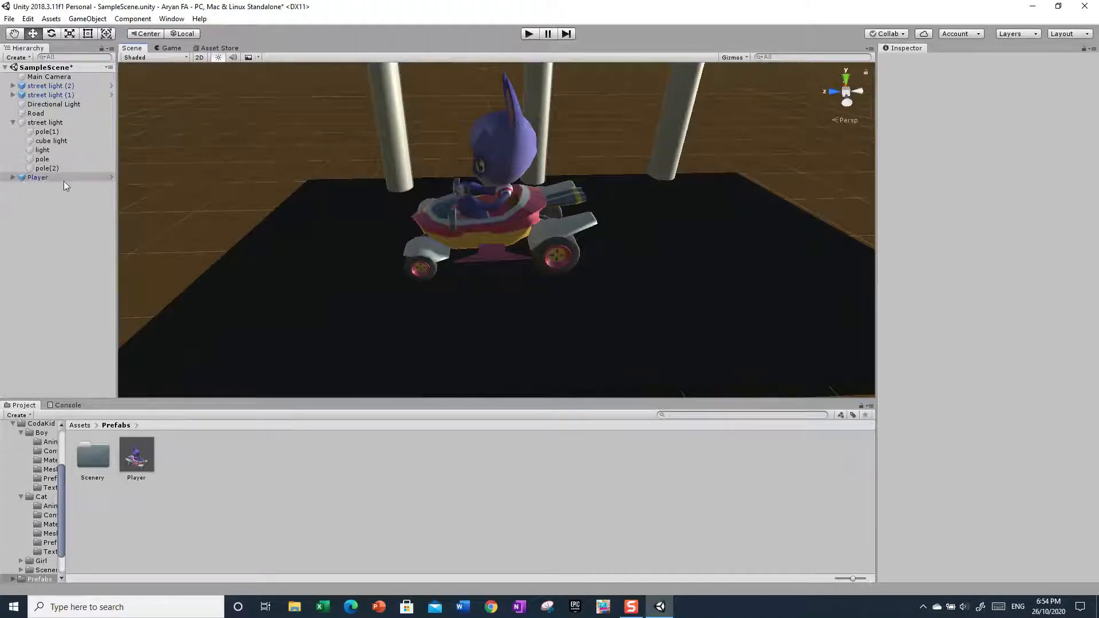
{"action": "left_click", "coordinate": [13, 178]}
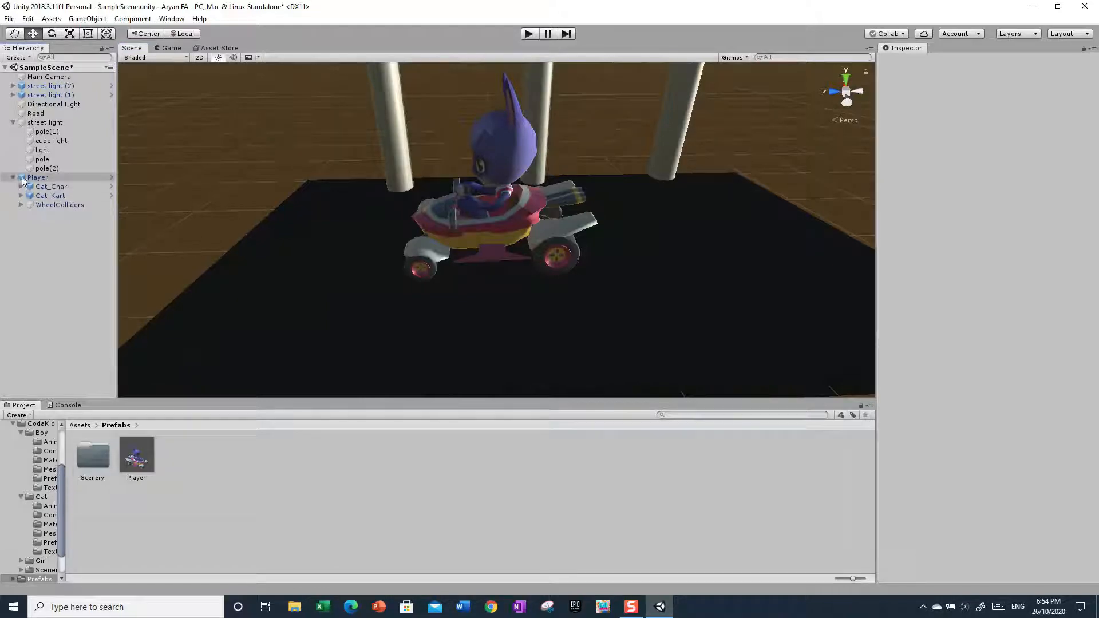
{"action": "right_click", "coordinate": [63, 177]}
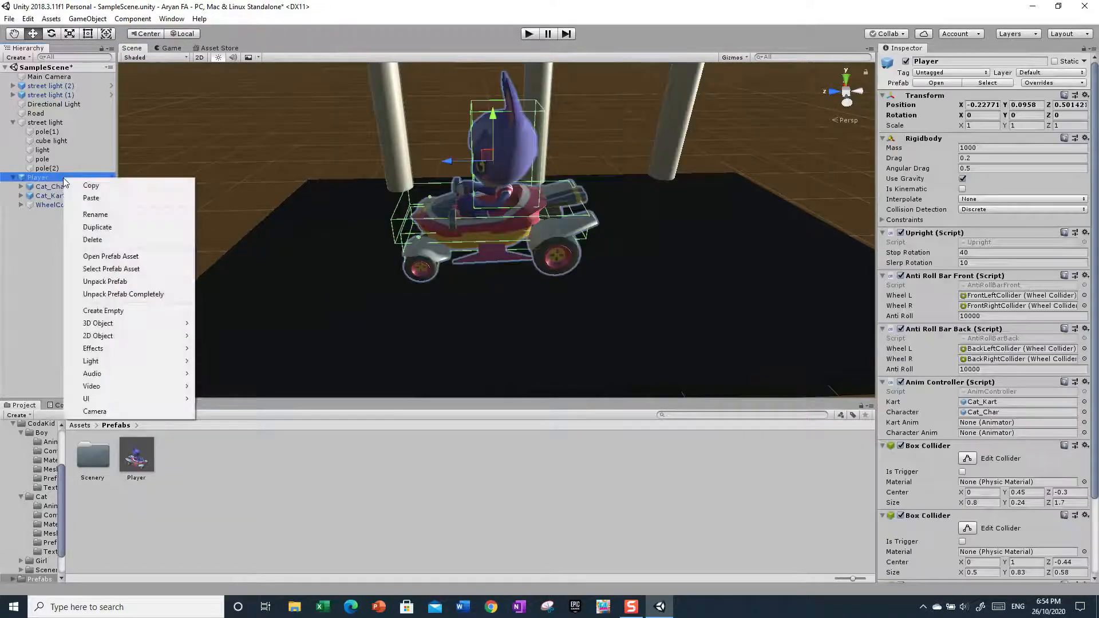
{"action": "left_click", "coordinate": [91, 281]}
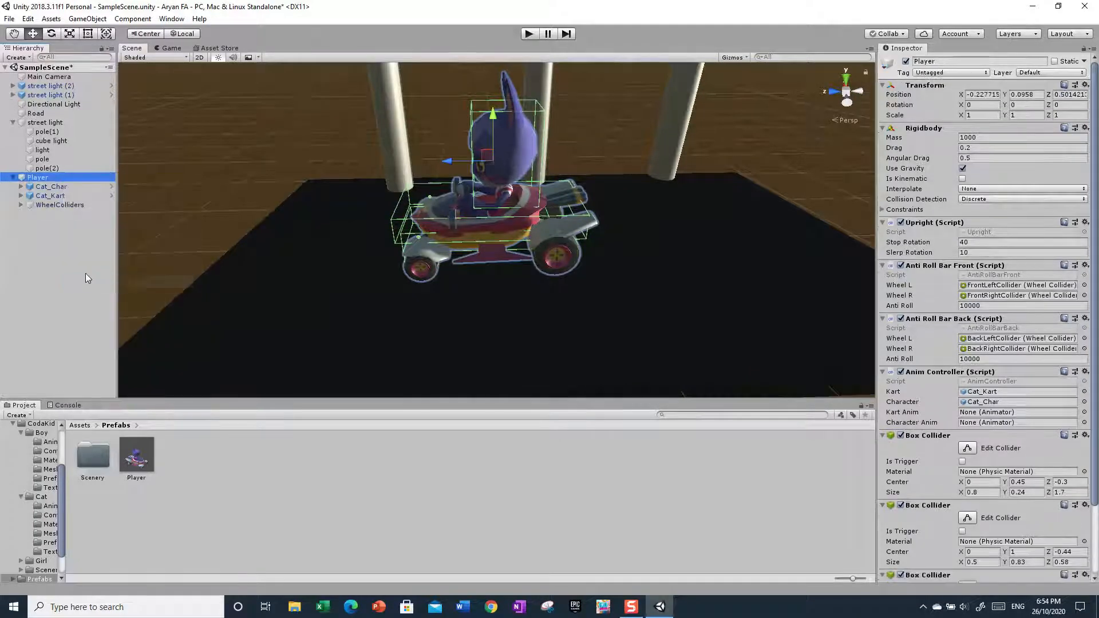
Step: Examine the child objects inside the Player's Cat_Char and Cat_Kart
{"action": "left_click", "coordinate": [43, 187]}
{"action": "left_click", "coordinate": [22, 187]}
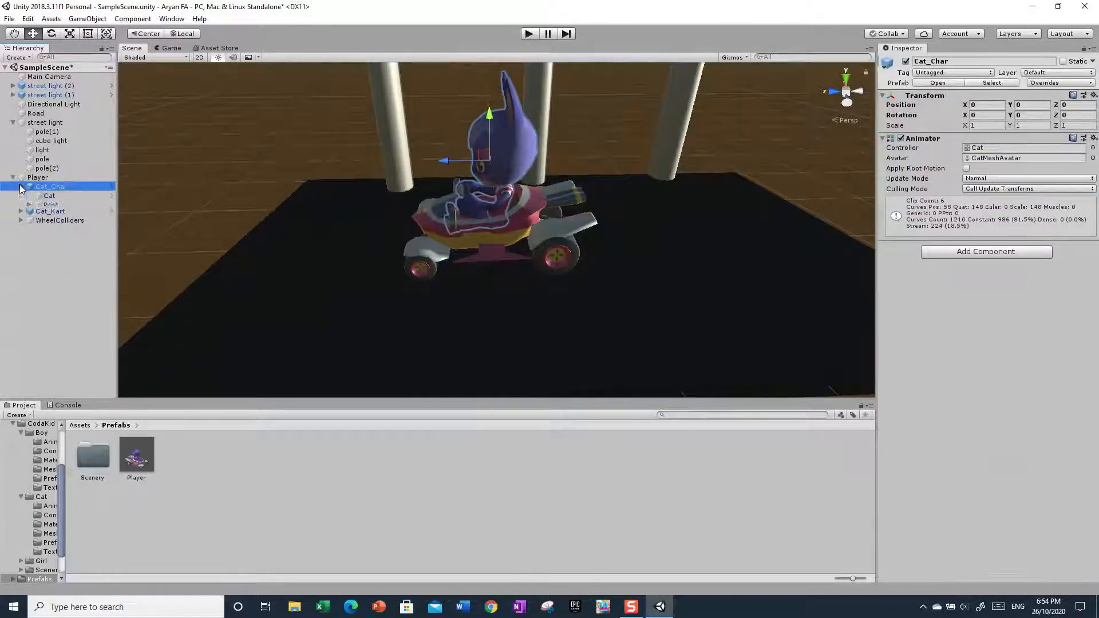
{"action": "left_click", "coordinate": [21, 214]}
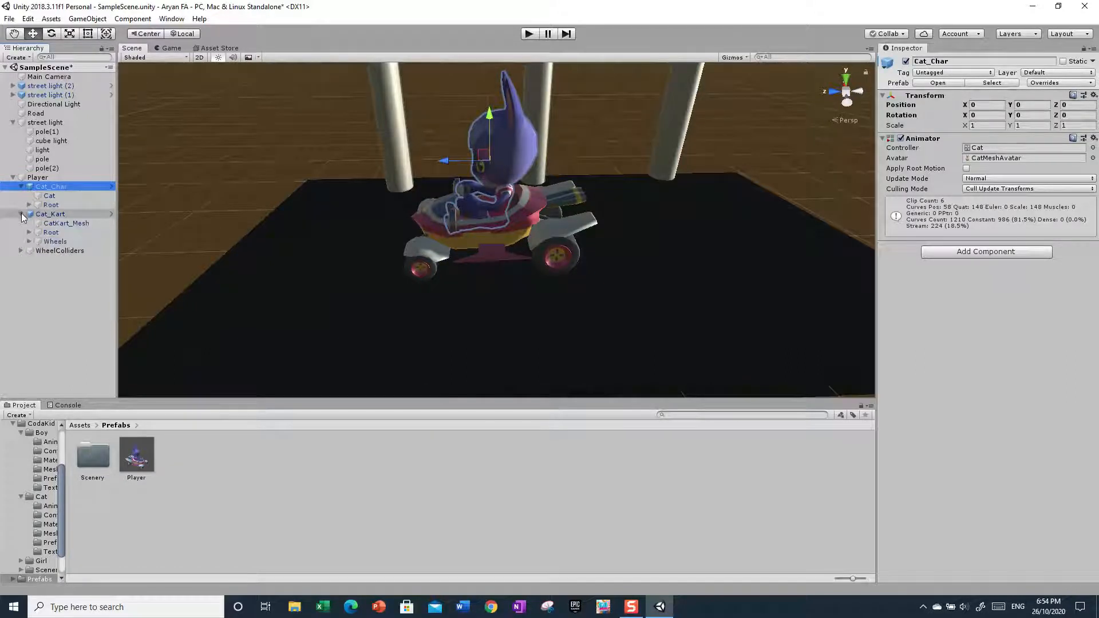
{"action": "left_click", "coordinate": [21, 214]}
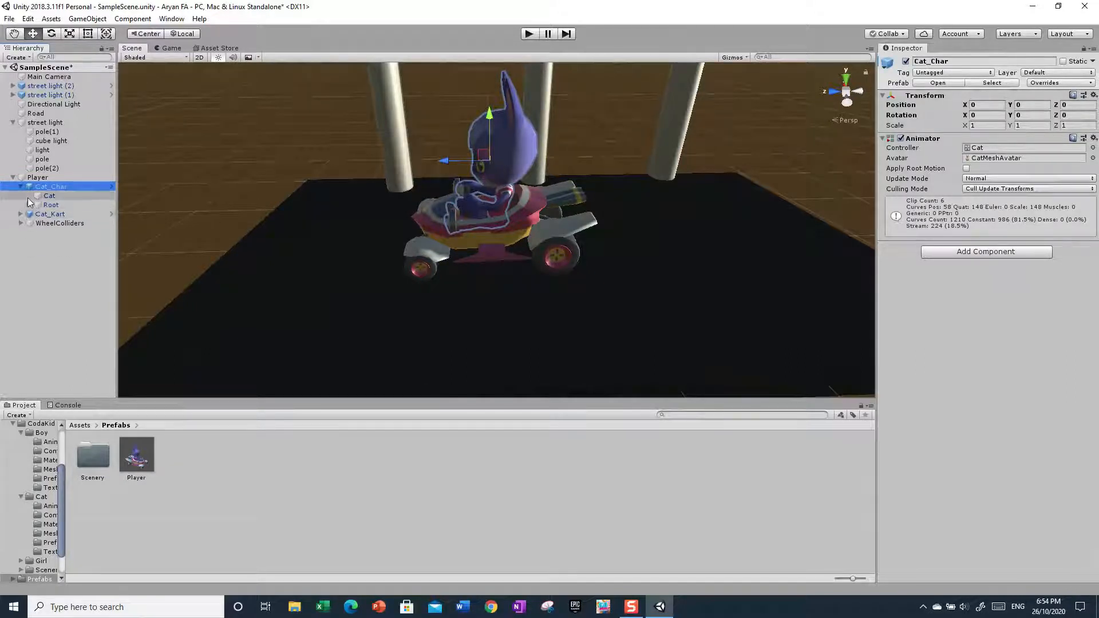
{"action": "left_click", "coordinate": [21, 186]}
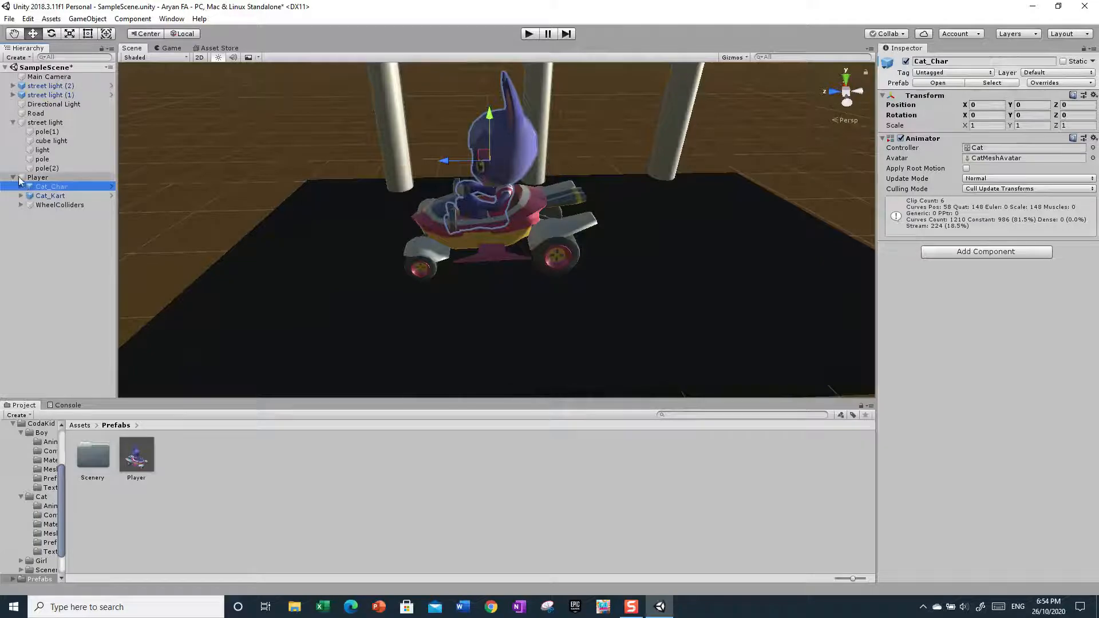
{"action": "left_click", "coordinate": [20, 179]}
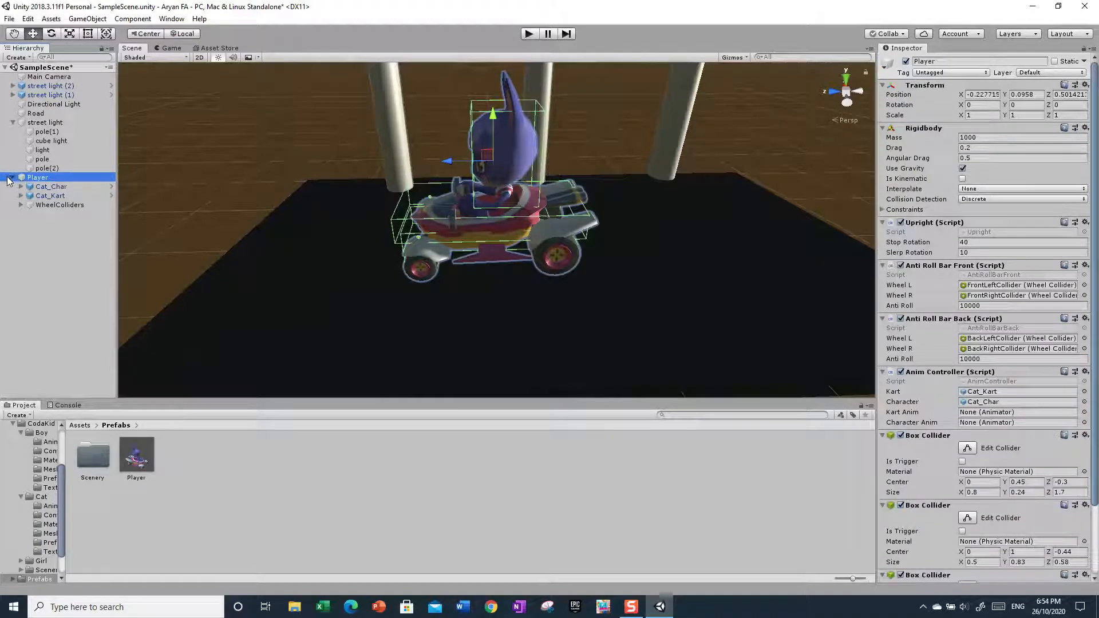
{"action": "left_click", "coordinate": [14, 178]}
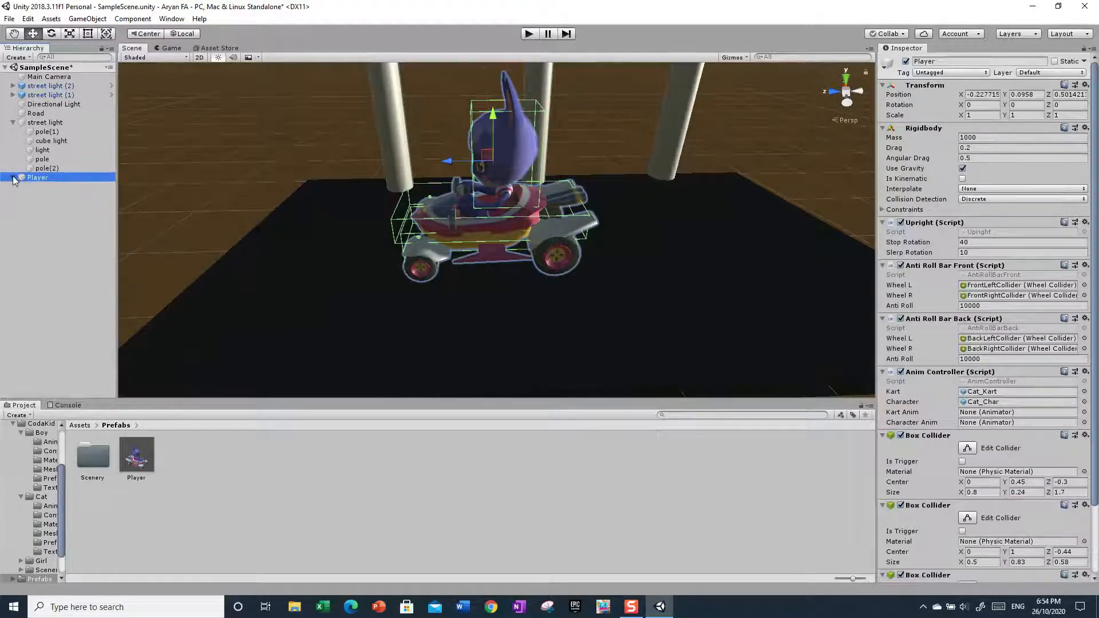
Step: Collapse the street light group, expand Player, and select the Cat_Char character in the scene
{"action": "left_click", "coordinate": [13, 123]}
{"action": "left_click", "coordinate": [21, 123]}
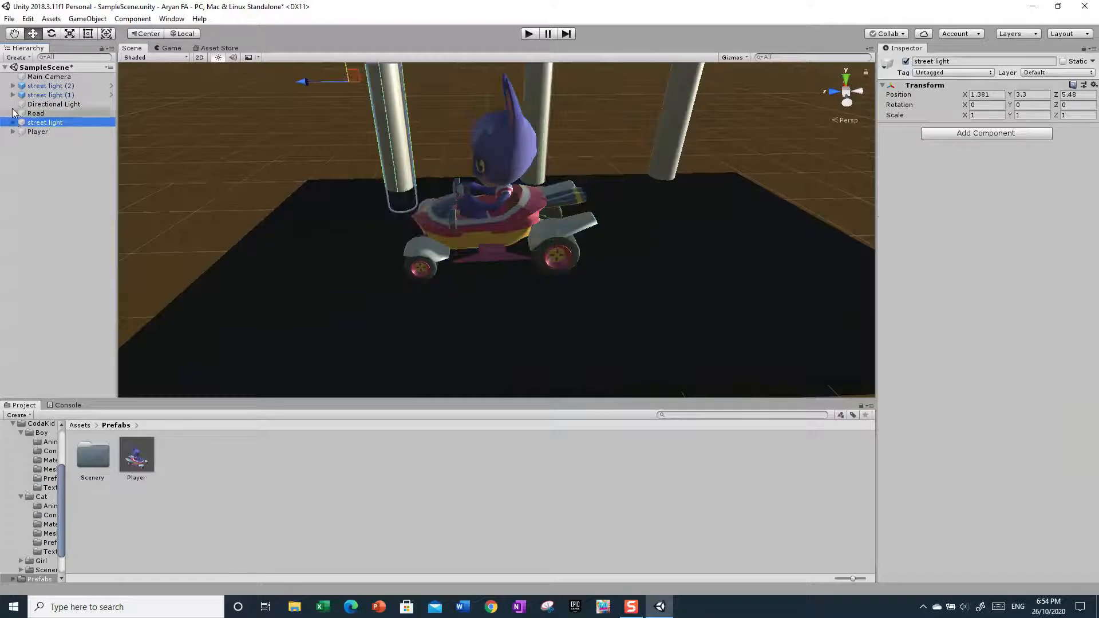
{"action": "left_click", "coordinate": [13, 132]}
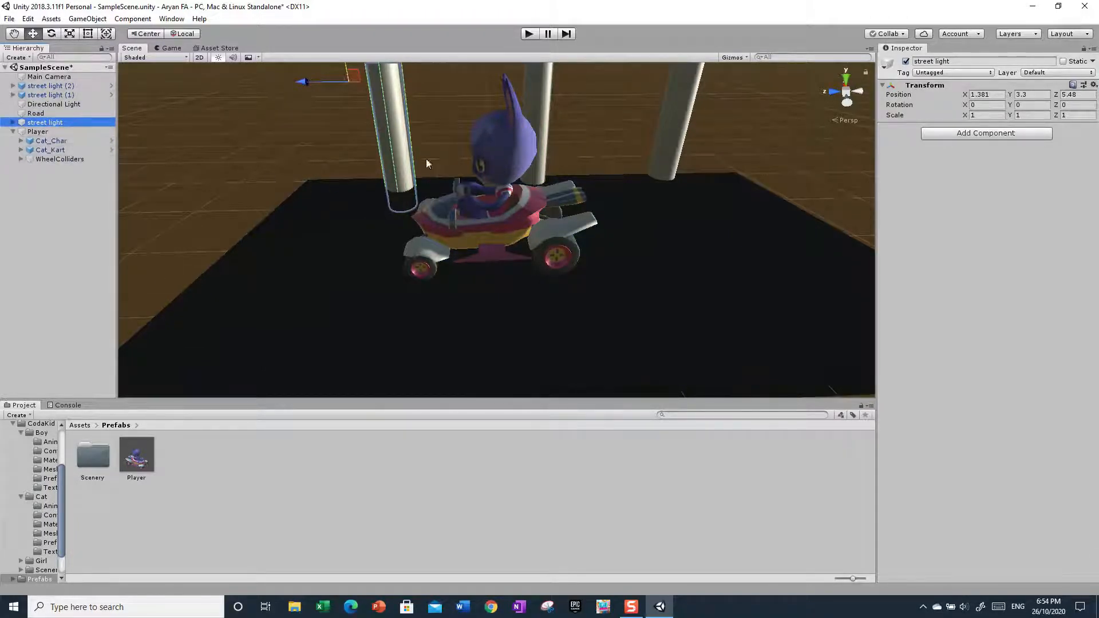
{"action": "left_click", "coordinate": [499, 139]}
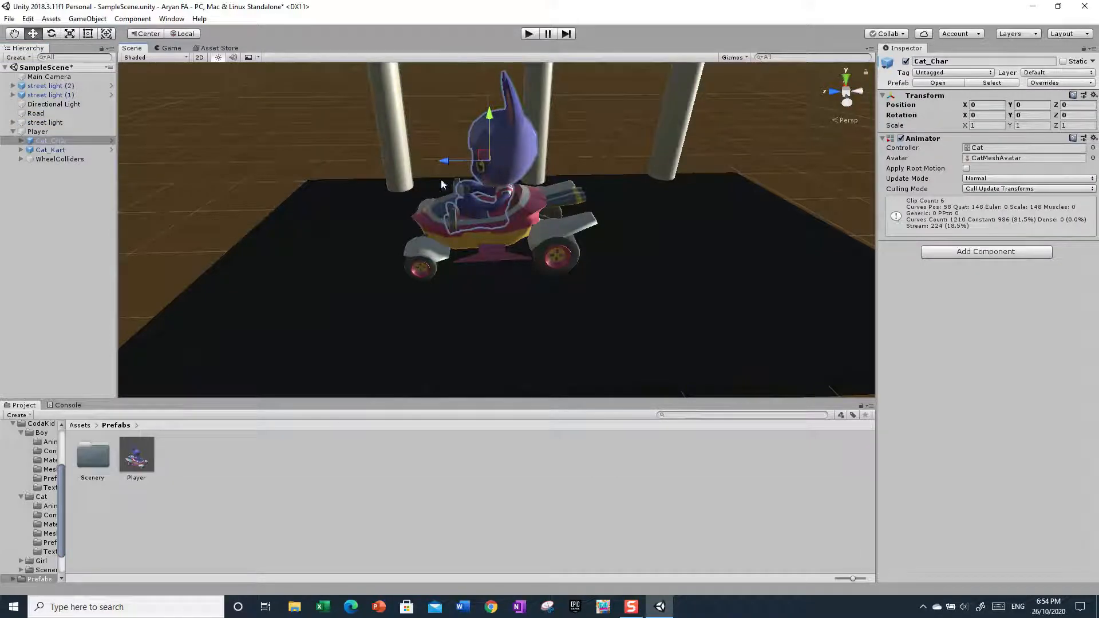
{"action": "left_click_drag", "start_coordinate": [659, 234], "coordinate": [838, 166], "text": "alt"}
{"action": "left_click_drag", "start_coordinate": [531, 235], "coordinate": [388, 277], "text": "alt"}
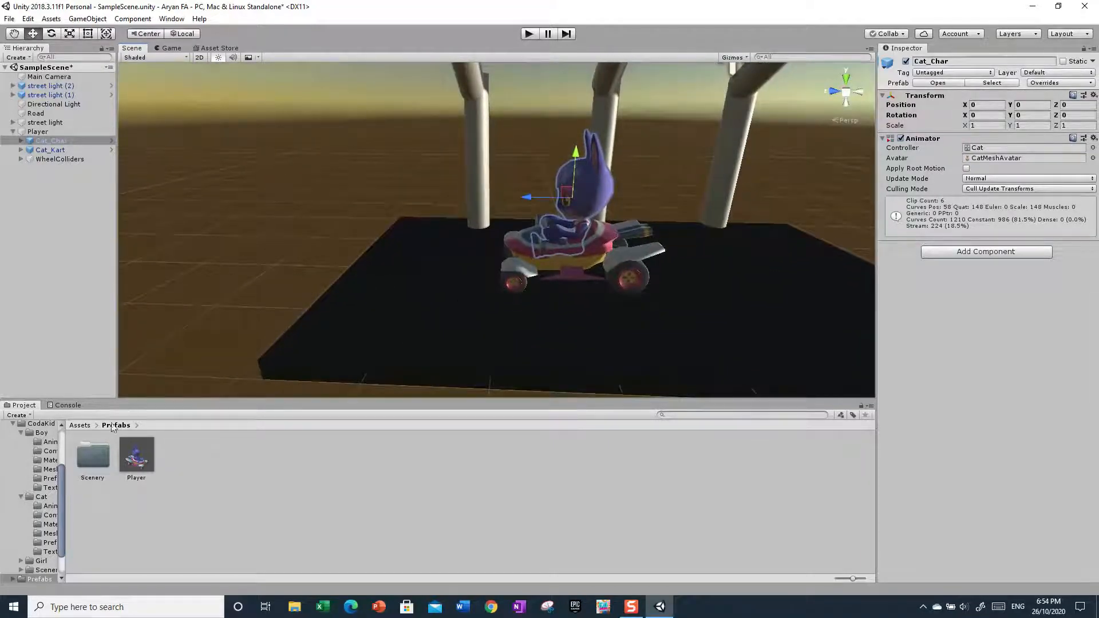
{"action": "left_click", "coordinate": [75, 426]}
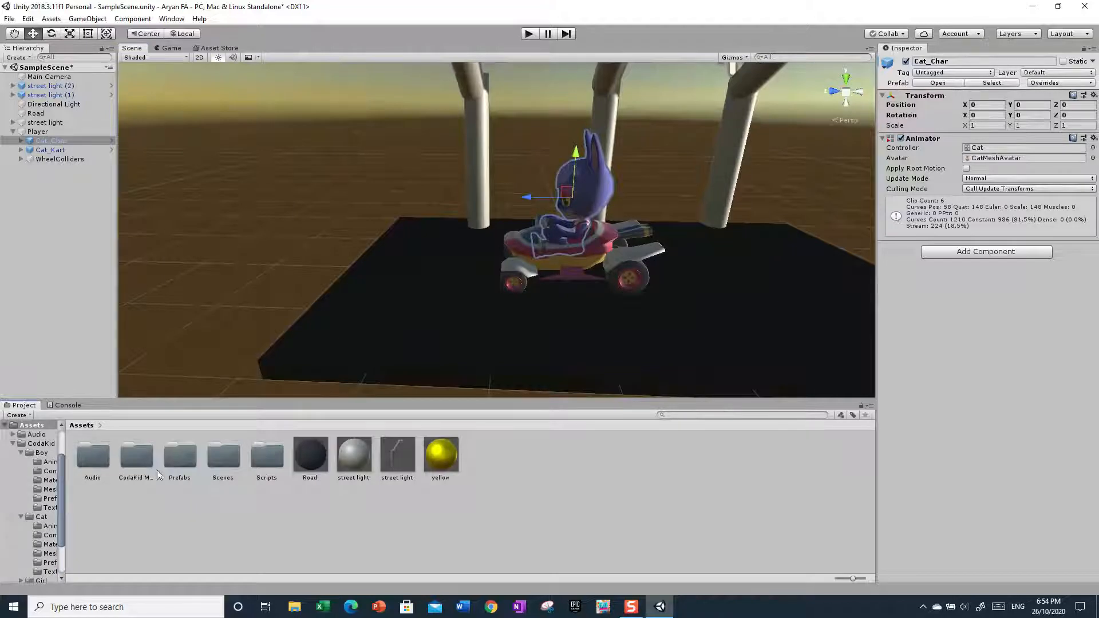
{"action": "double_click", "coordinate": [180, 455]}
{"action": "left_click", "coordinate": [95, 426]}
{"action": "left_click", "coordinate": [84, 425]}
{"action": "left_click", "coordinate": [84, 425]}
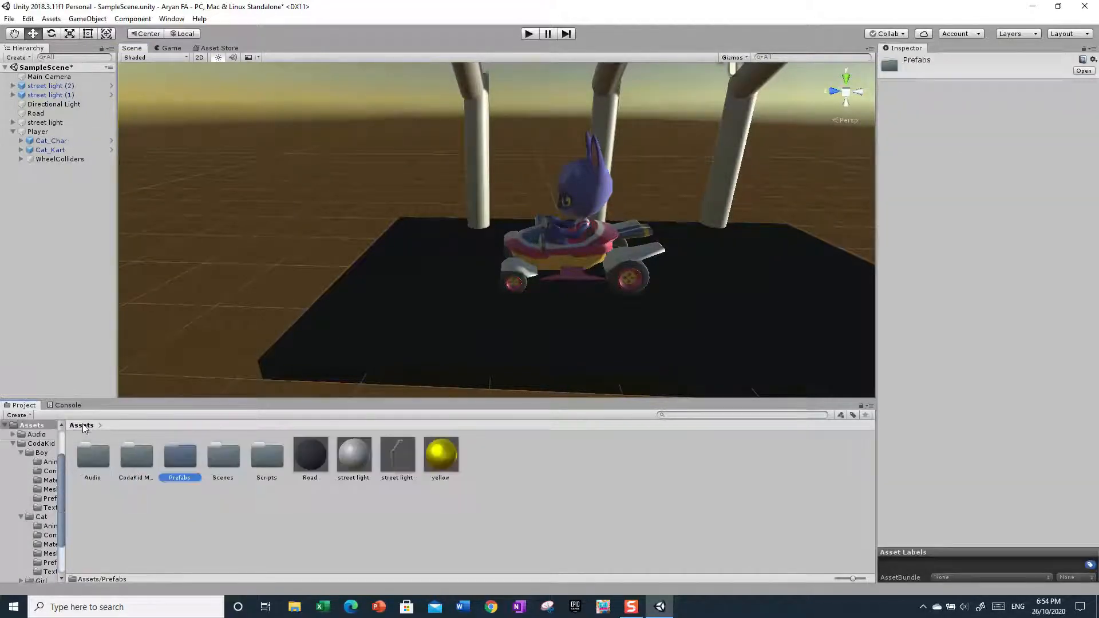
{"action": "double_click", "coordinate": [190, 468]}
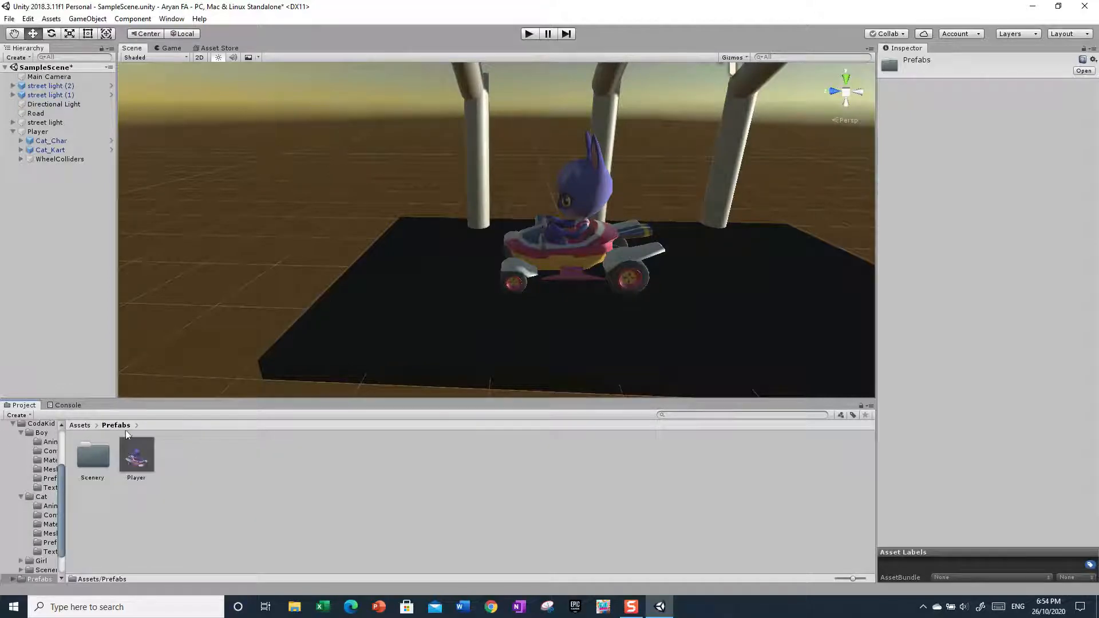
Step: Open the Prefabs folder of the Boy model in CodaKid Models and preview Boy_Char and Boy_Kart
{"action": "left_click", "coordinate": [74, 425]}
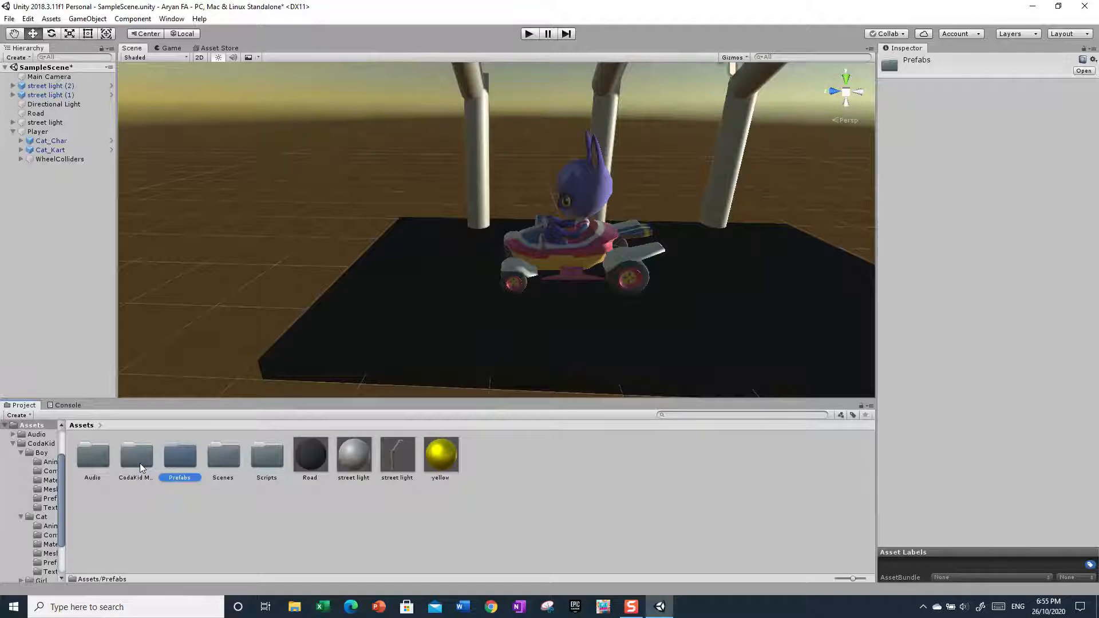
{"action": "double_click", "coordinate": [138, 457]}
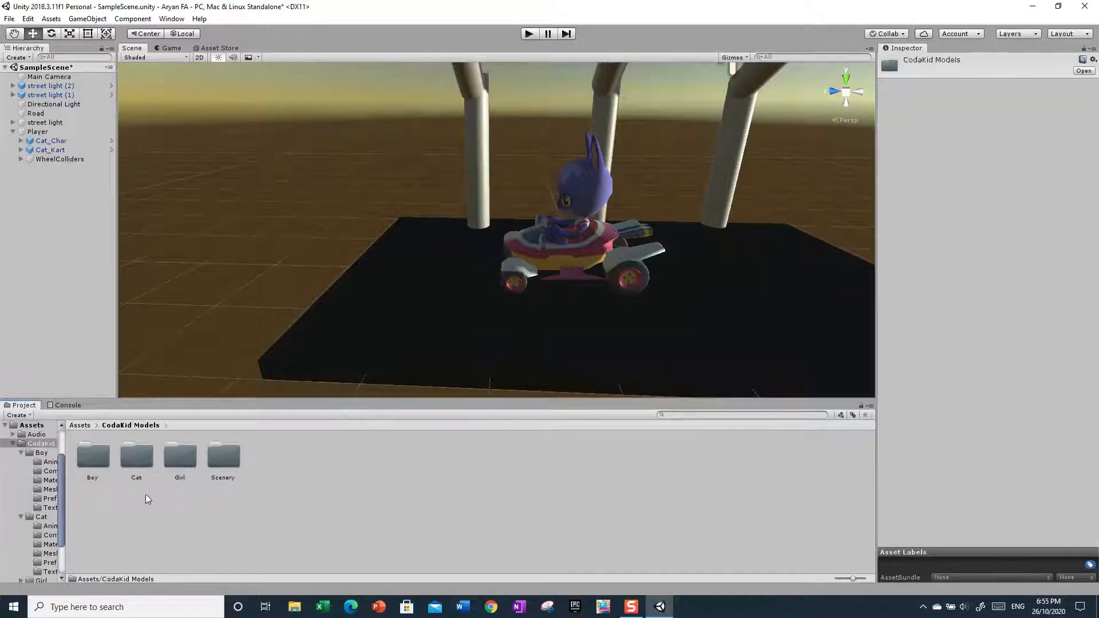
{"action": "double_click", "coordinate": [90, 456]}
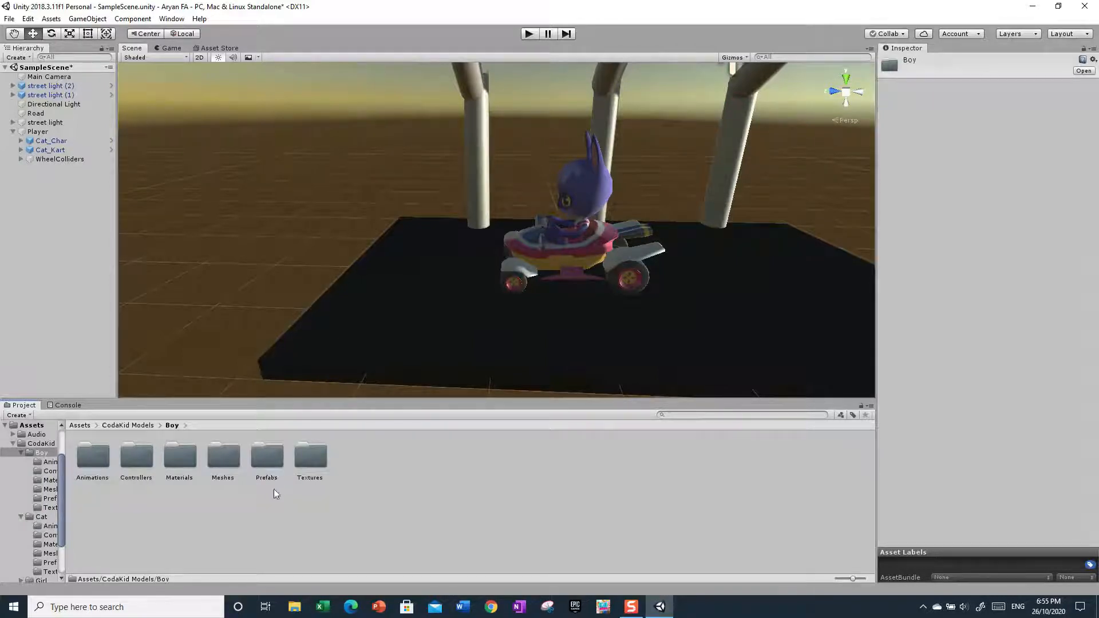
{"action": "double_click", "coordinate": [273, 458]}
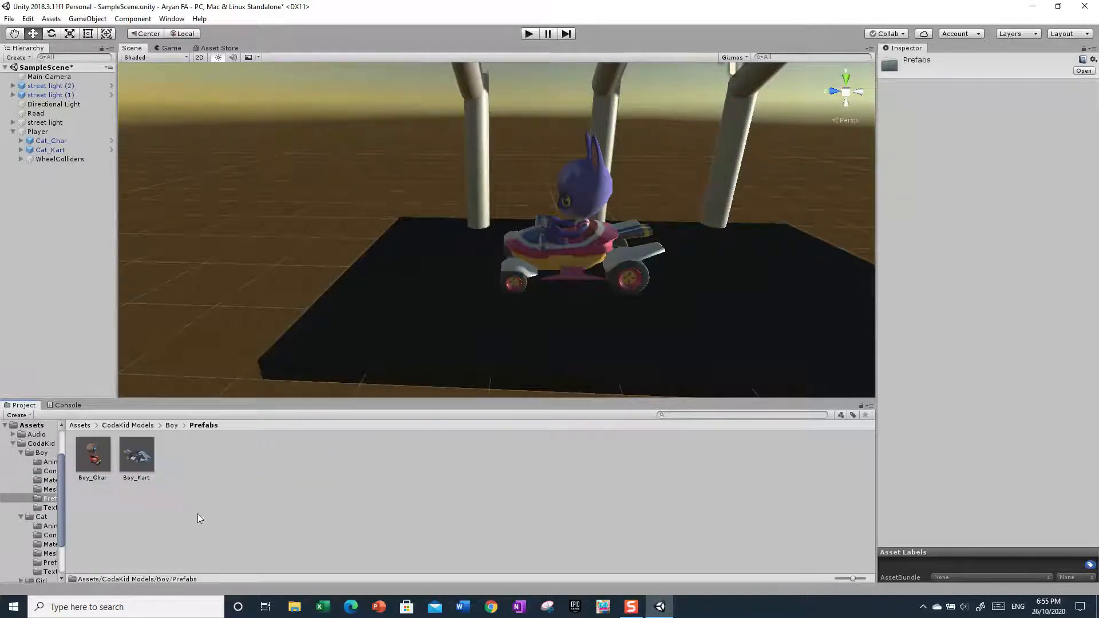
{"action": "left_click", "coordinate": [90, 461]}
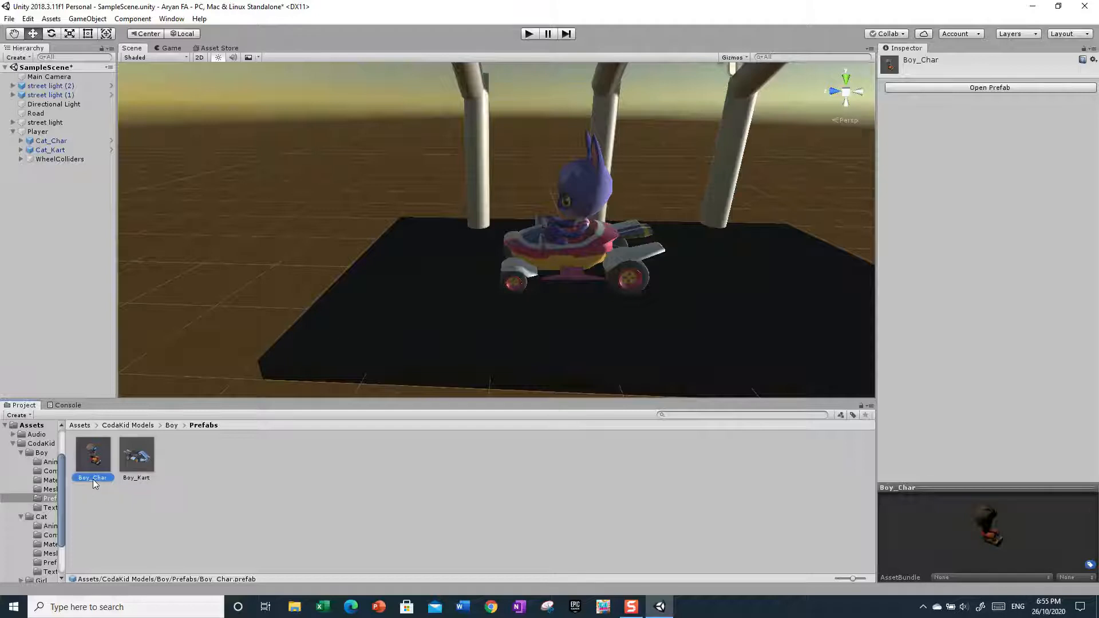
{"action": "left_click", "coordinate": [127, 471]}
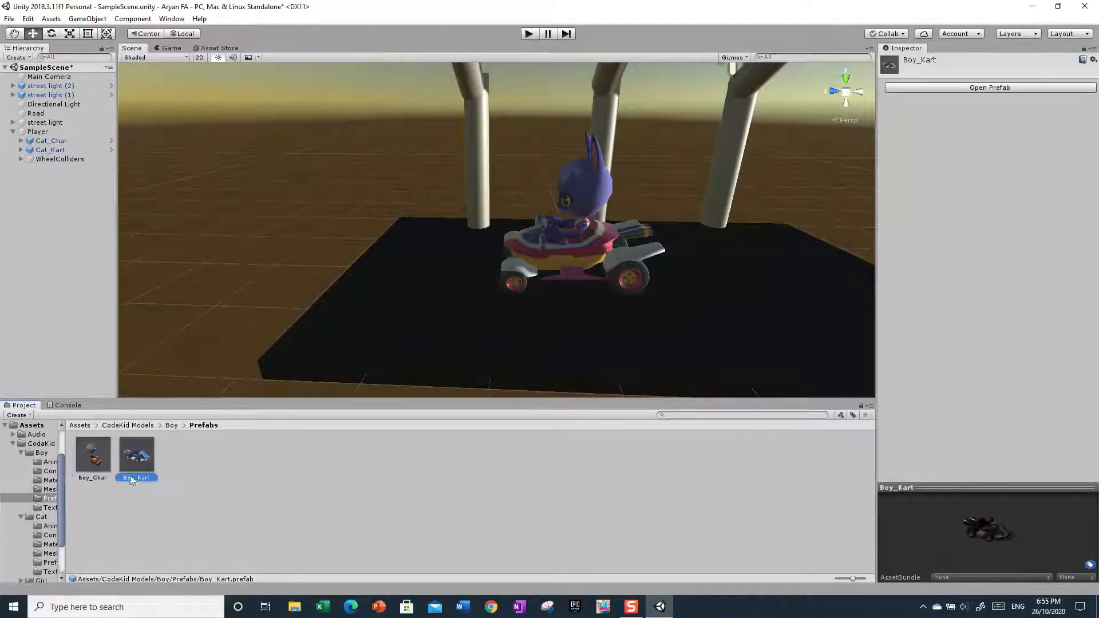
{"action": "left_click", "coordinate": [99, 462]}
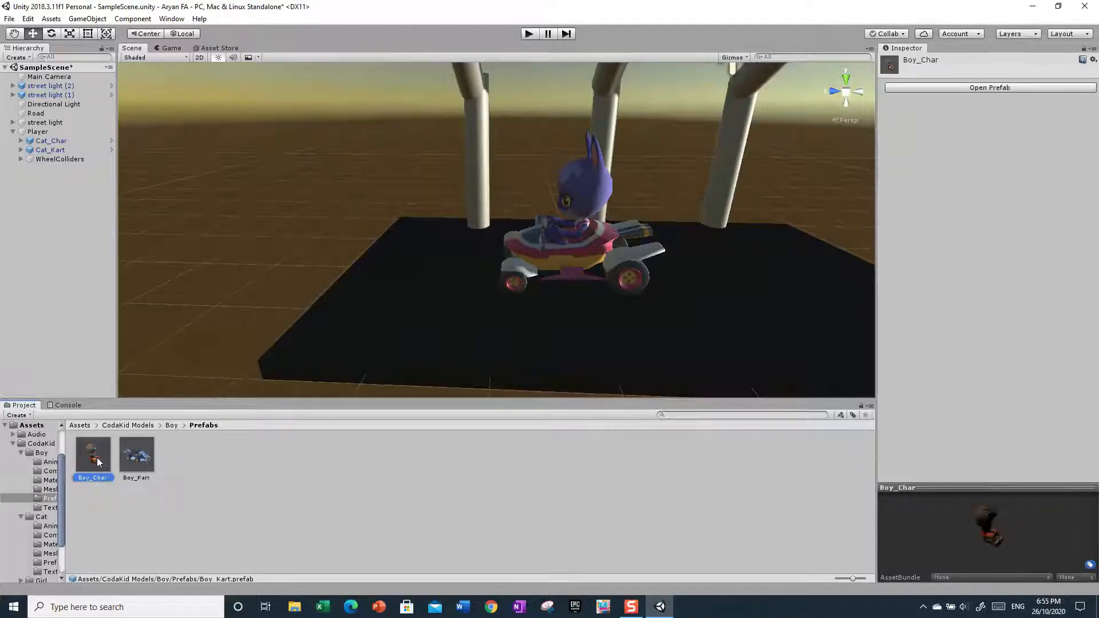
{"action": "left_click", "coordinate": [582, 202]}
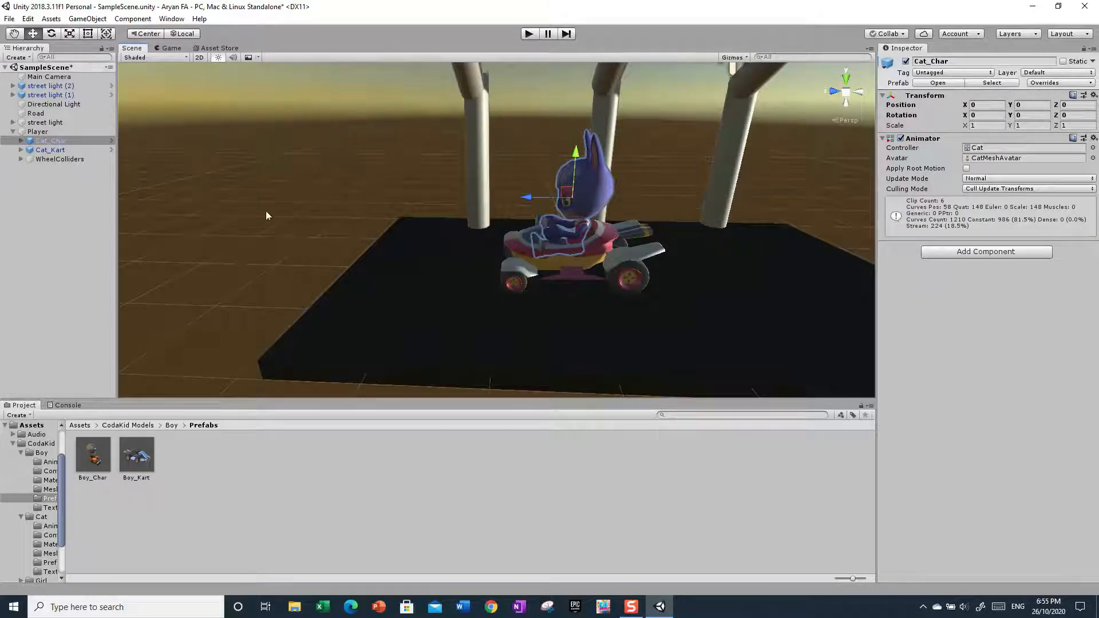
{"action": "left_click", "coordinate": [608, 342]}
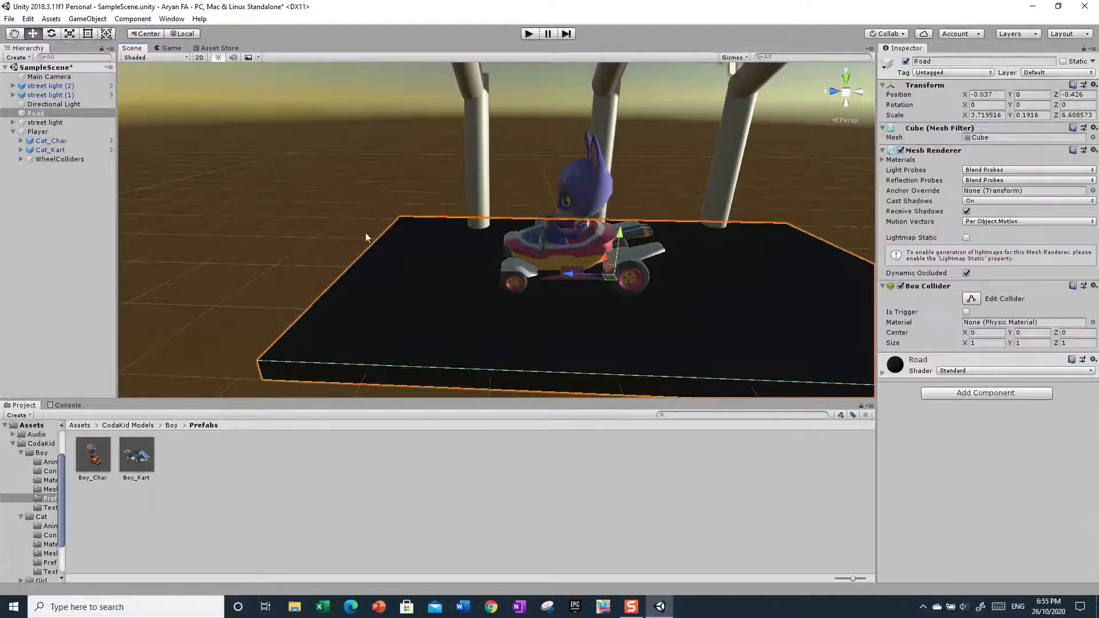
{"action": "left_click", "coordinate": [458, 203]}
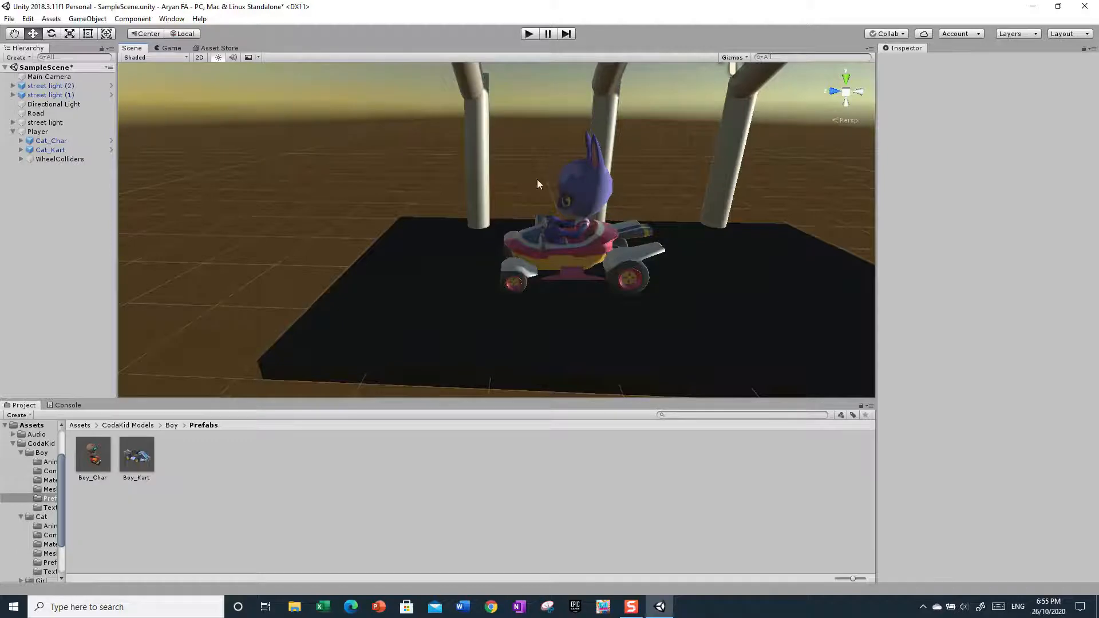
{"action": "mouse_move", "coordinate": [574, 192]}
{"action": "left_mouse_down", "text": "alt"}
{"action": "mouse_move", "coordinate": [798, 153]}
{"action": "mouse_move", "coordinate": [853, 217]}
{"action": "mouse_move", "coordinate": [847, 229]}
{"action": "mouse_move", "coordinate": [508, 180]}
{"action": "mouse_move", "coordinate": [589, 183]}
{"action": "left_mouse_up", "text": "alt"}
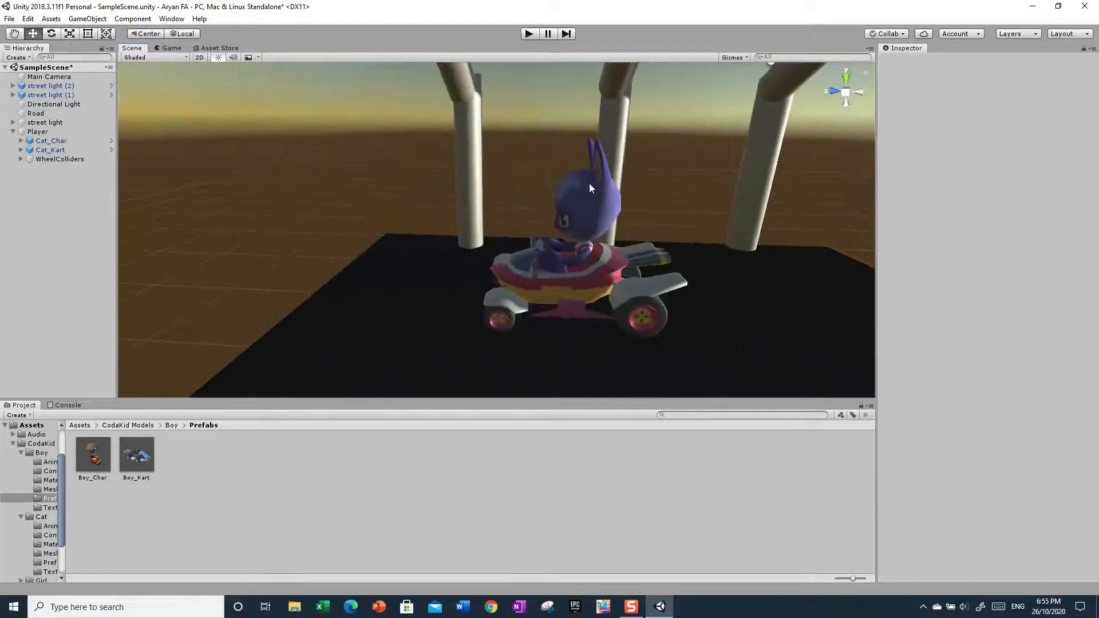
Step: Delete the Cat_Char character from the Player object
{"action": "left_click", "coordinate": [588, 215]}
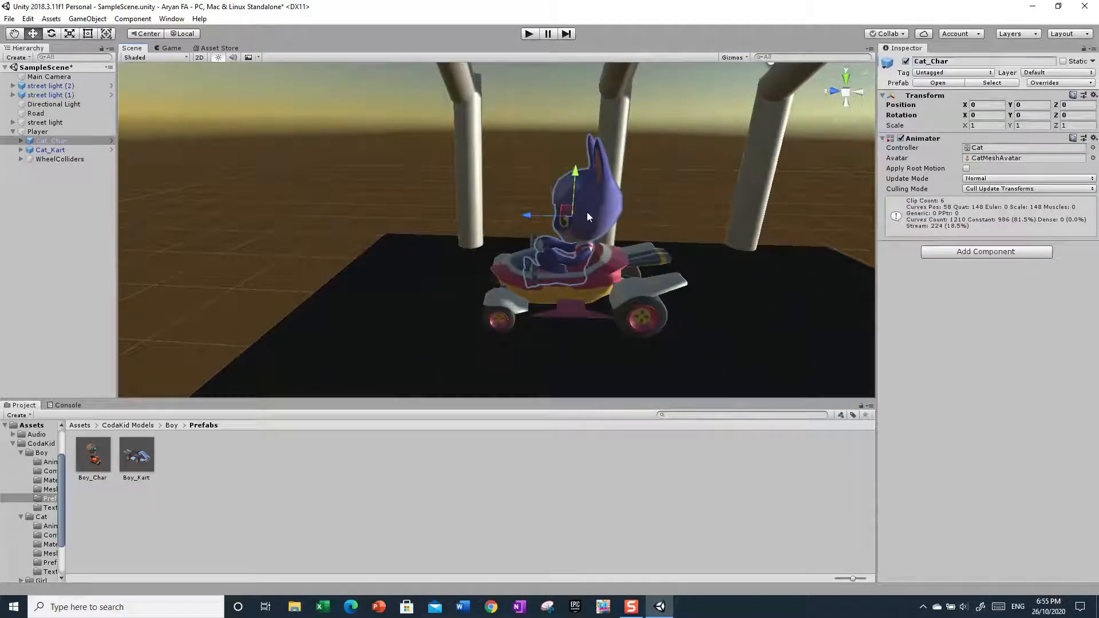
{"action": "right_click", "coordinate": [58, 141]}
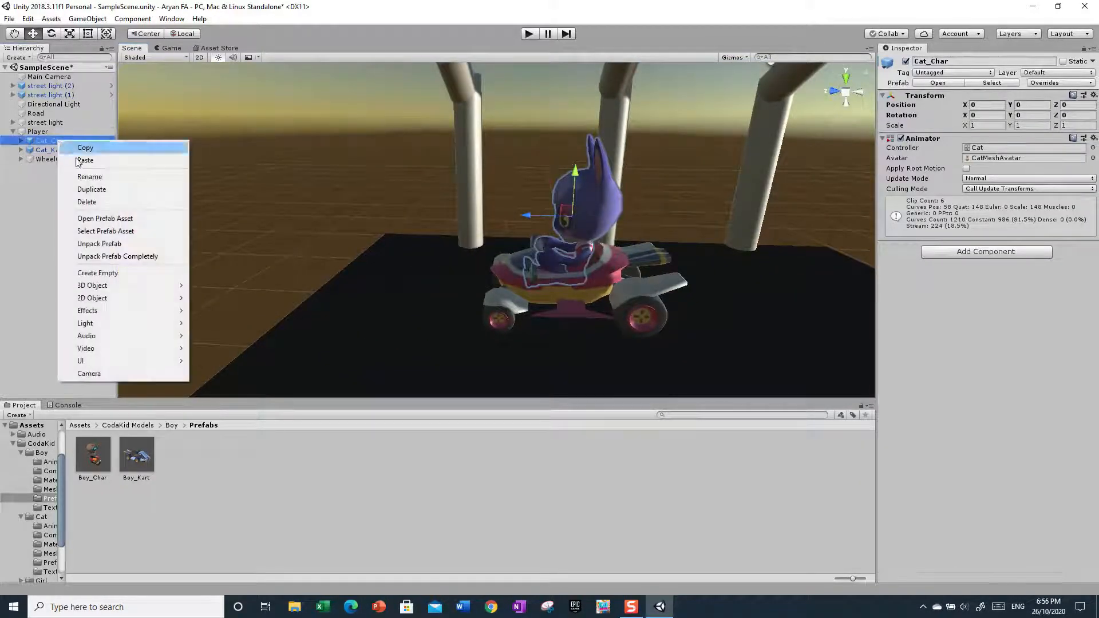
{"action": "left_click", "coordinate": [26, 166]}
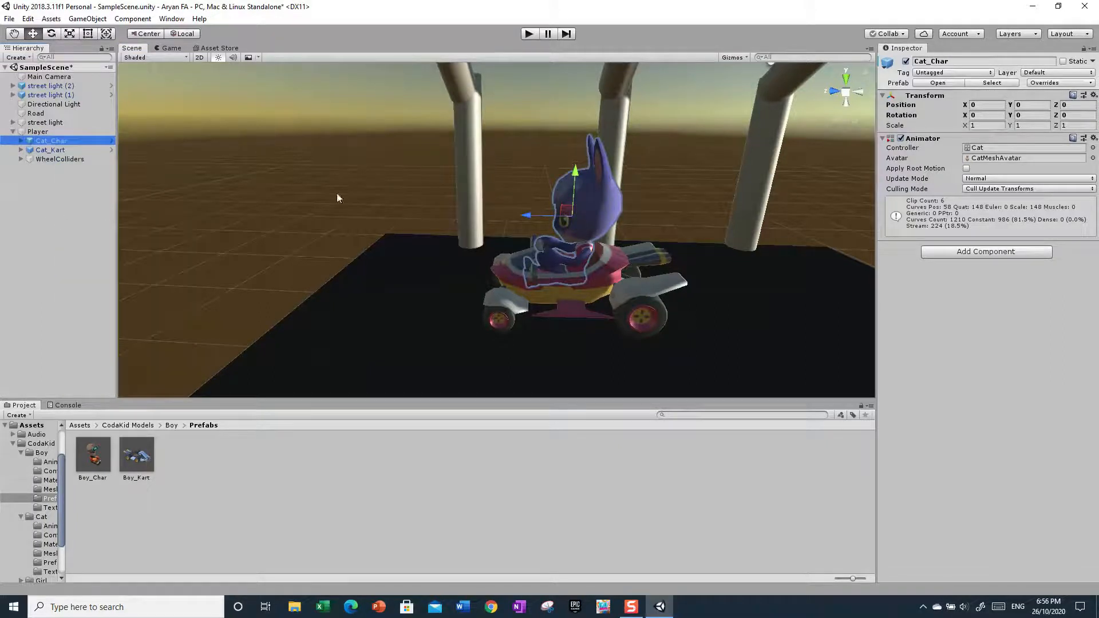
{"action": "left_click", "coordinate": [497, 215]}
{"action": "left_click", "coordinate": [593, 220]}
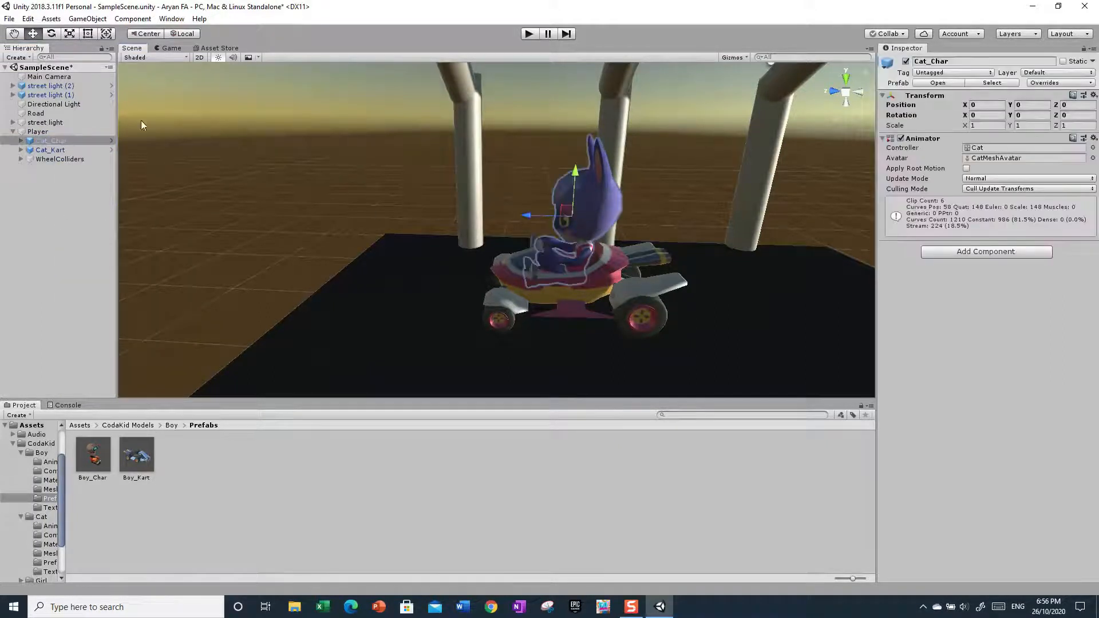
{"action": "left_click", "coordinate": [63, 143]}
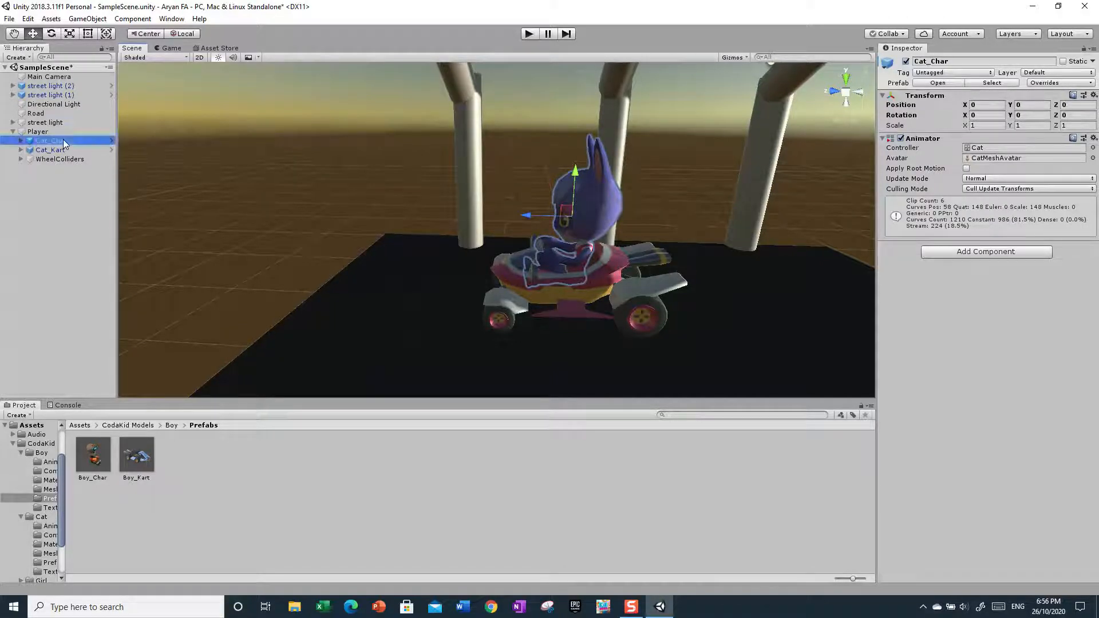
{"action": "right_click", "coordinate": [64, 140]}
{"action": "left_click", "coordinate": [91, 202]}
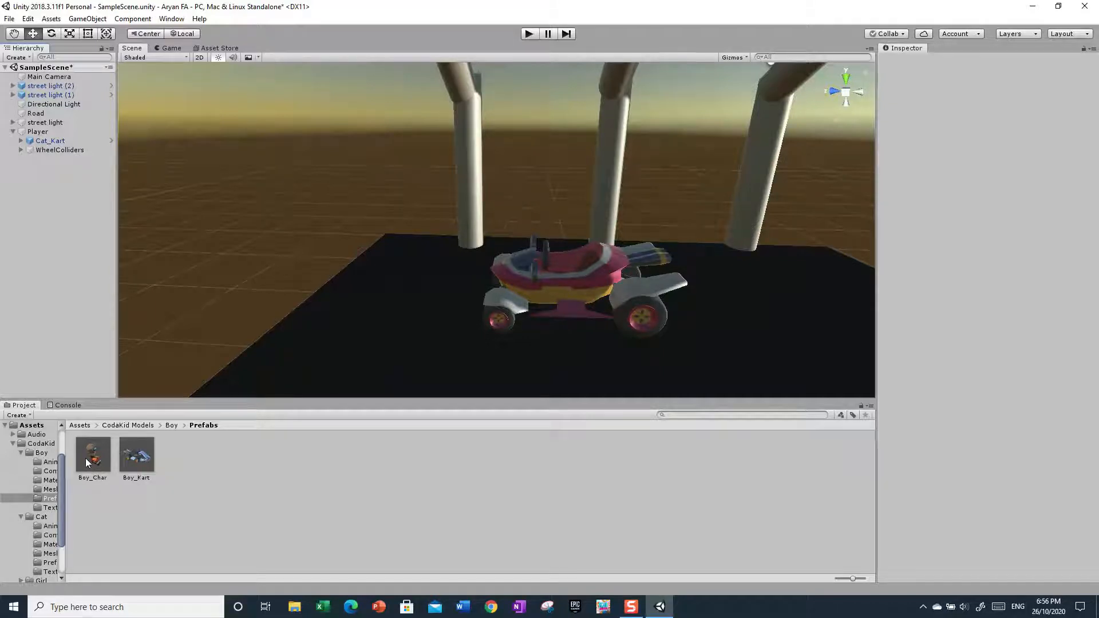
Step: Add the Boy_Char prefab as a child of Player, directly above Cat_Kart in the hierarchy
{"action": "left_click_drag", "start_coordinate": [92, 459], "coordinate": [39, 139]}
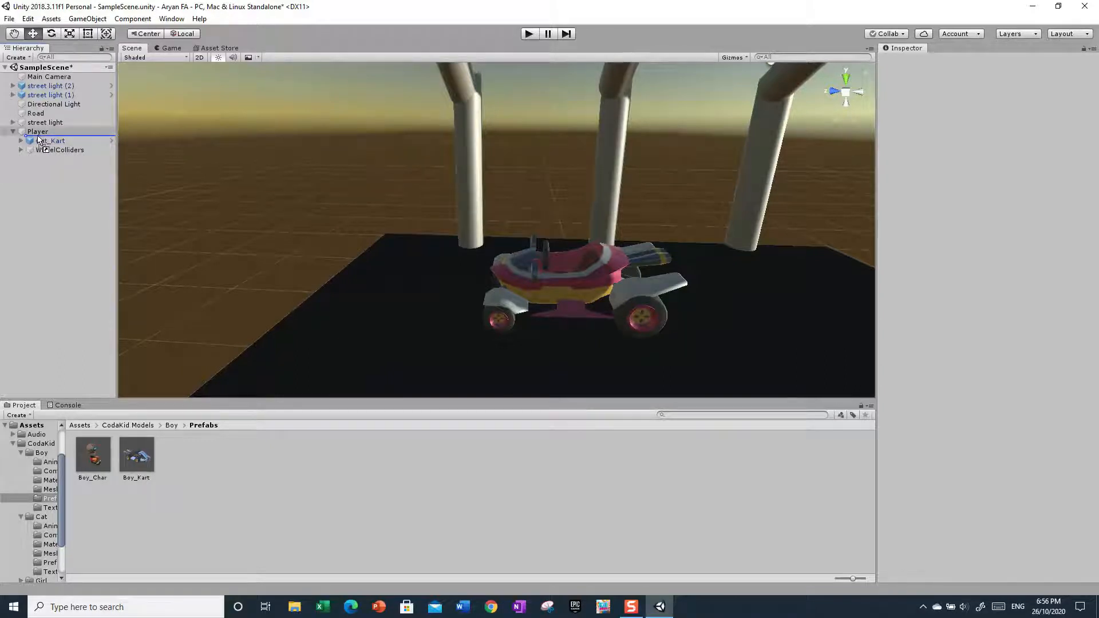
{"action": "left_click_drag", "start_coordinate": [38, 140], "coordinate": [37, 141]}
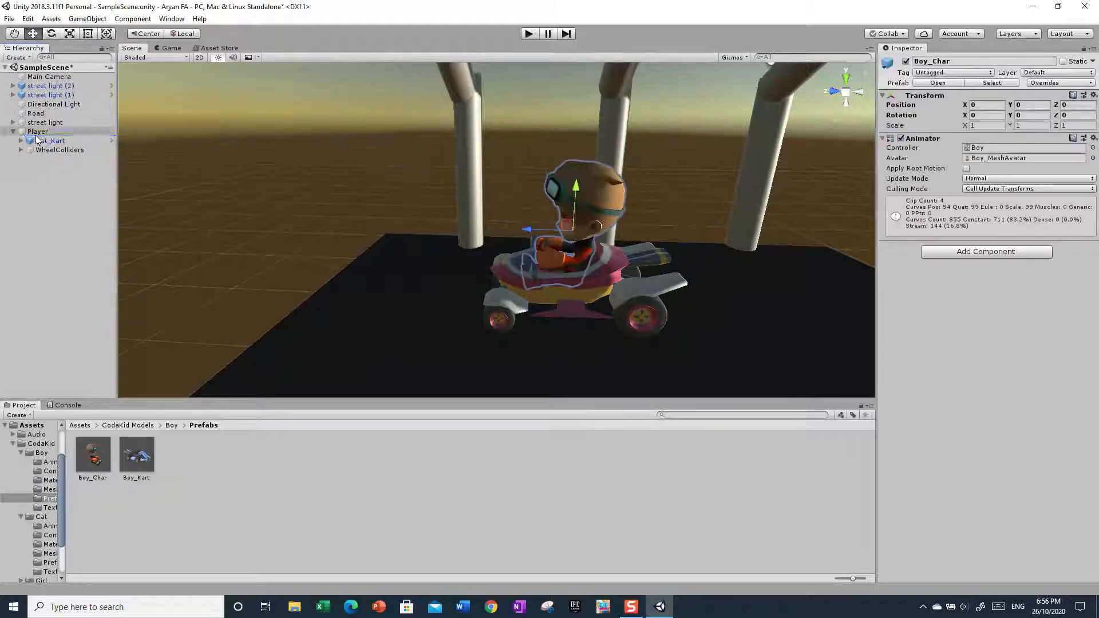
{"action": "left_click", "coordinate": [516, 172]}
Step: Replace Player's Cat_Kart with the Boy_Kart prefab, placing it between Boy_Char and WheelColliders
{"action": "left_click_drag", "start_coordinate": [517, 154], "coordinate": [601, 252], "text": "alt"}
{"action": "scroll", "coordinate": [650, 205], "scroll_direction": "up", "scroll_amount": 5}
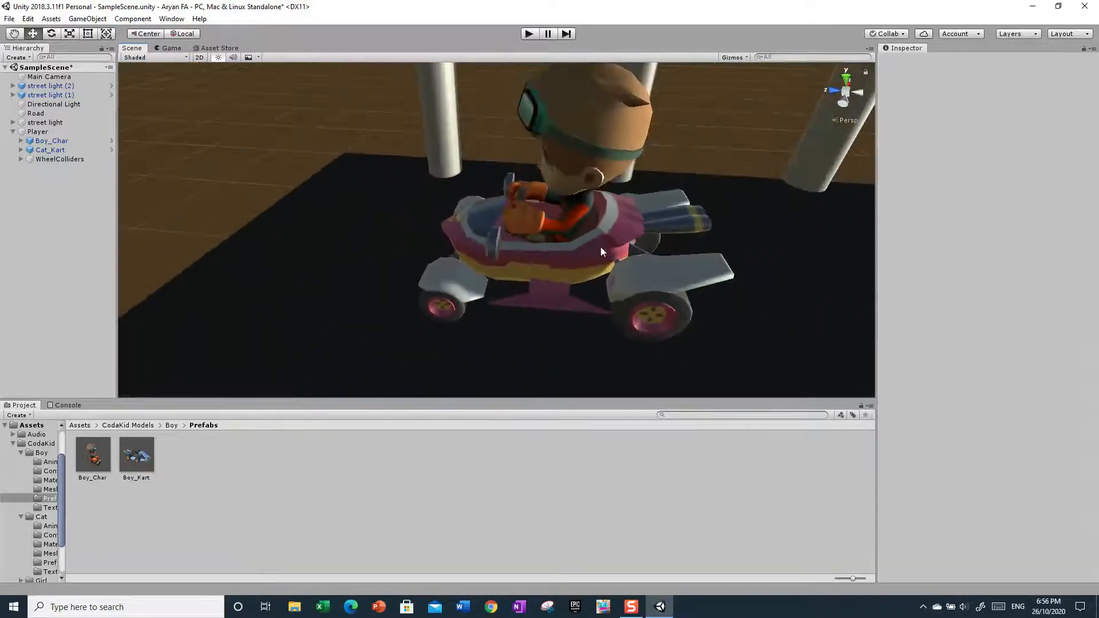
{"action": "left_click", "coordinate": [580, 288]}
{"action": "left_click", "coordinate": [457, 266]}
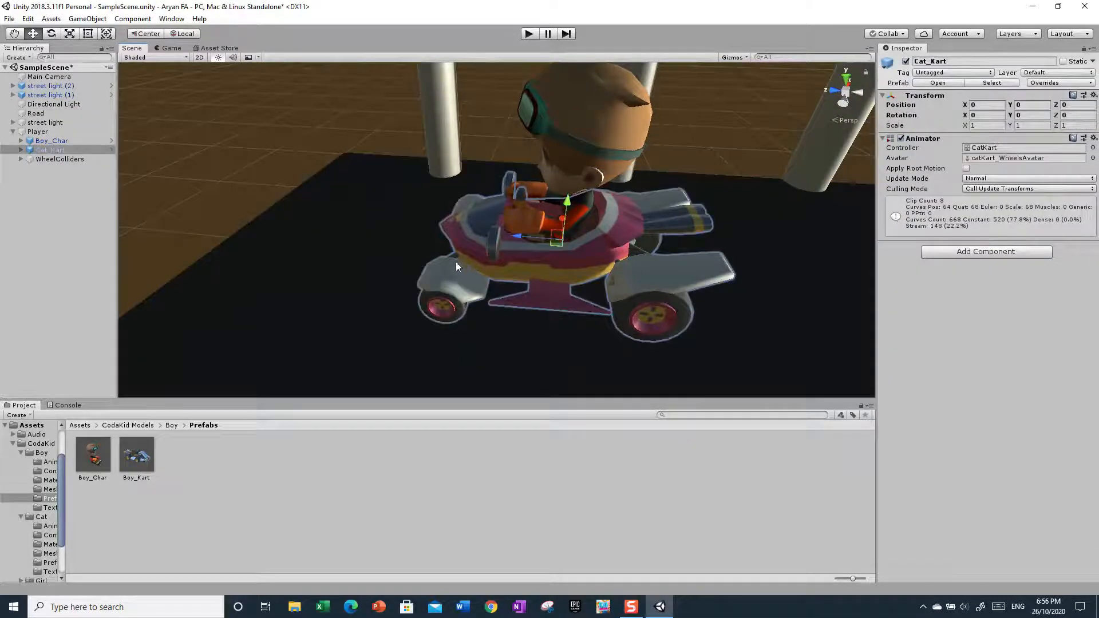
{"action": "left_click_drag", "start_coordinate": [762, 325], "coordinate": [561, 250], "text": "alt"}
{"action": "left_click", "coordinate": [260, 98]}
{"action": "left_click", "coordinate": [576, 236]}
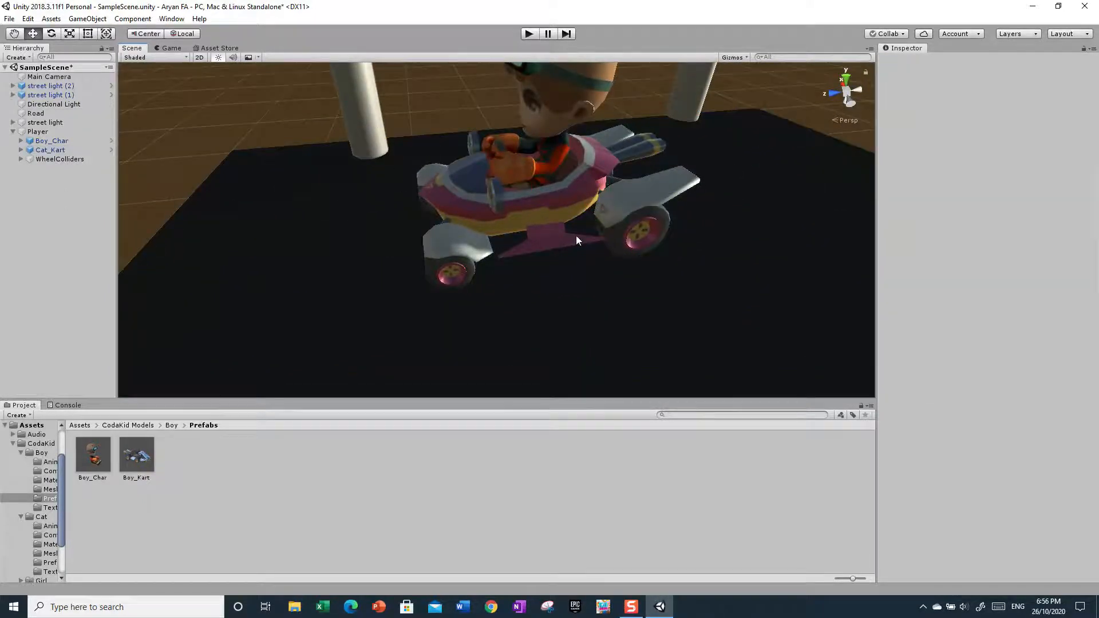
{"action": "right_click", "coordinate": [47, 150]}
{"action": "left_click", "coordinate": [76, 210]}
{"action": "left_click_drag", "start_coordinate": [136, 455], "coordinate": [44, 150]}
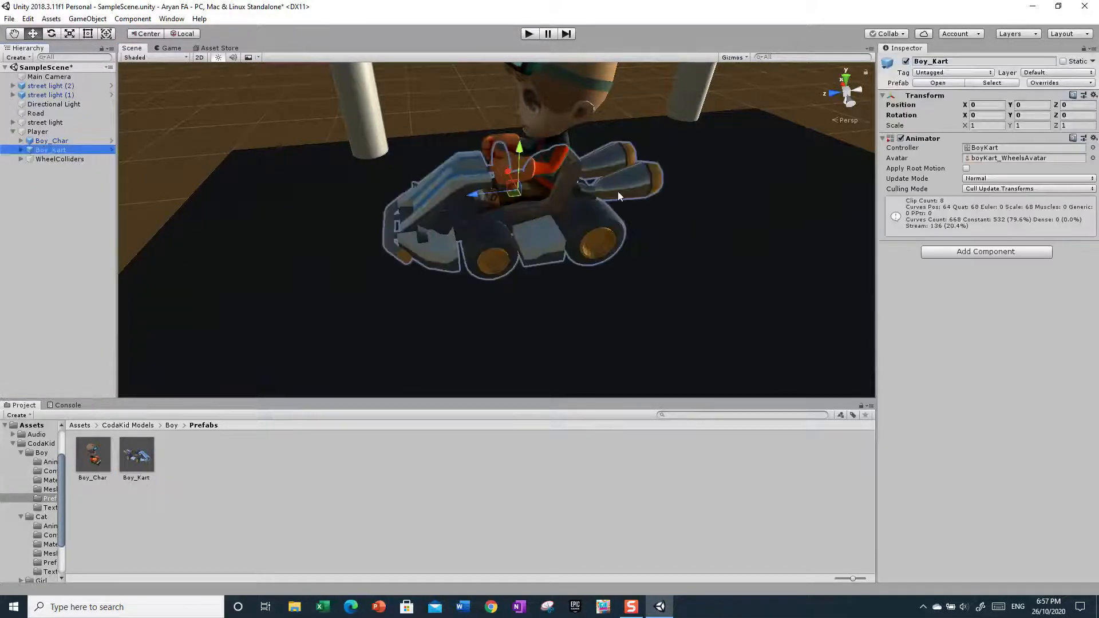
Step: Open the Textures folder of the Boy model in CodaKid Models
{"action": "left_click", "coordinate": [211, 113]}
{"action": "left_click_drag", "start_coordinate": [210, 113], "coordinate": [261, 113], "text": "alt"}
{"action": "right_click_drag", "start_coordinate": [260, 113], "coordinate": [394, 186]}
{"action": "key", "text": "w"}
{"action": "key", "text": "s"}
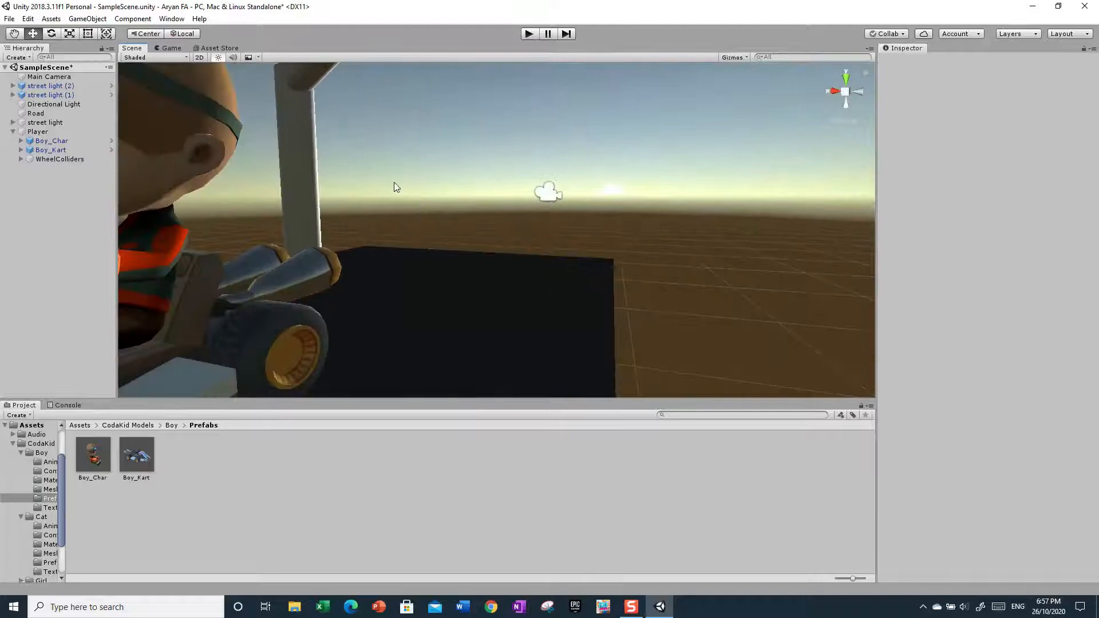
{"action": "left_click", "coordinate": [79, 425]}
{"action": "right_click_drag", "start_coordinate": [585, 229], "coordinate": [648, 291]}
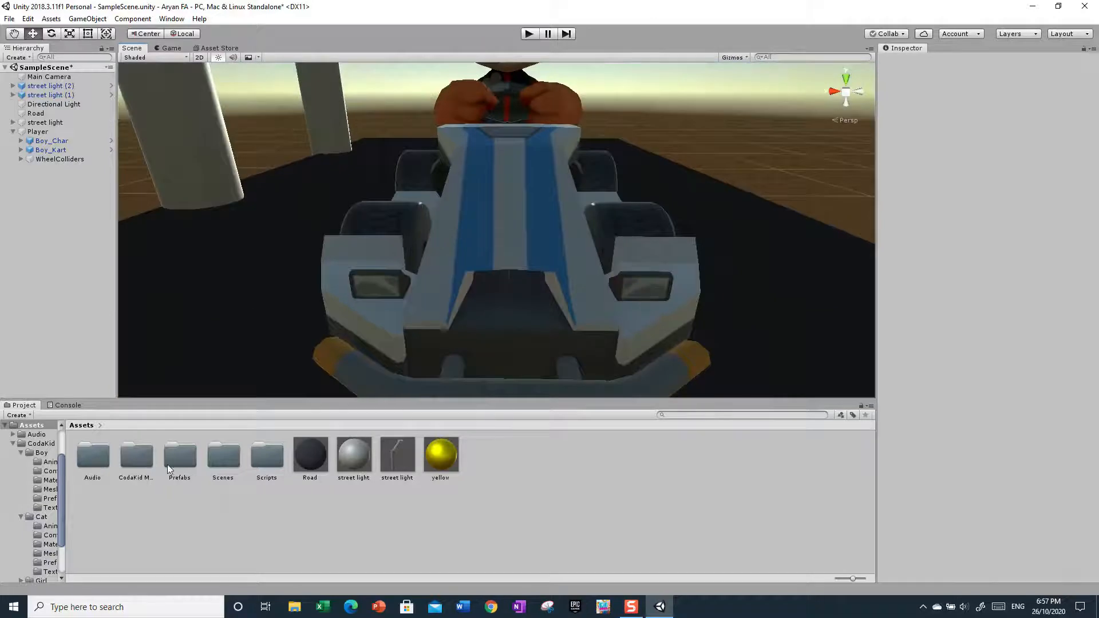
{"action": "double_click", "coordinate": [130, 464]}
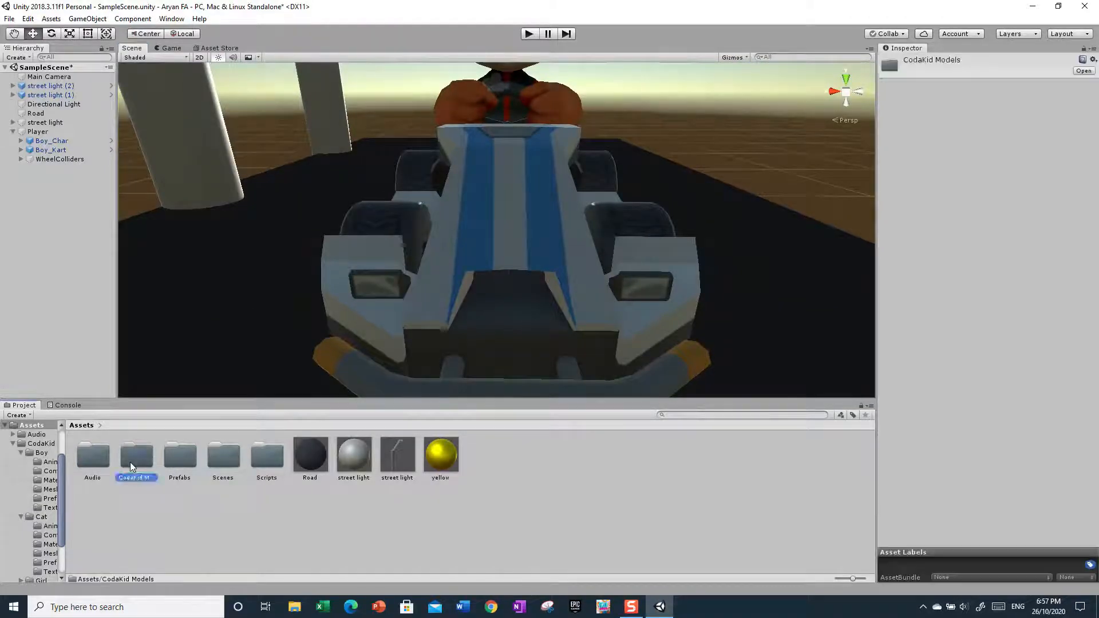
{"action": "double_click", "coordinate": [91, 459]}
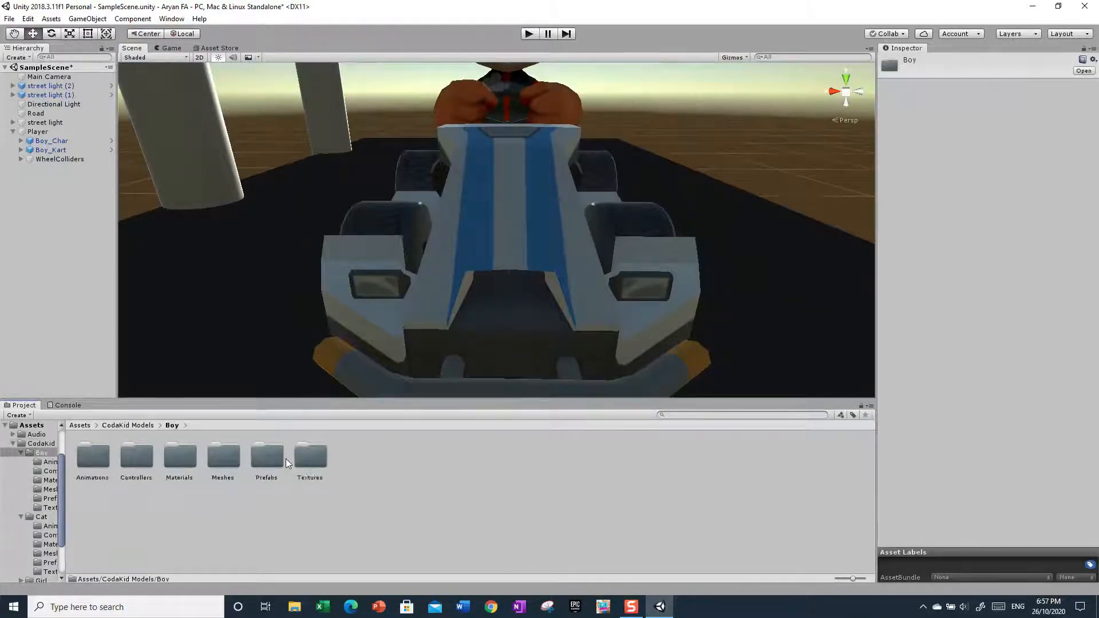
{"action": "double_click", "coordinate": [311, 456]}
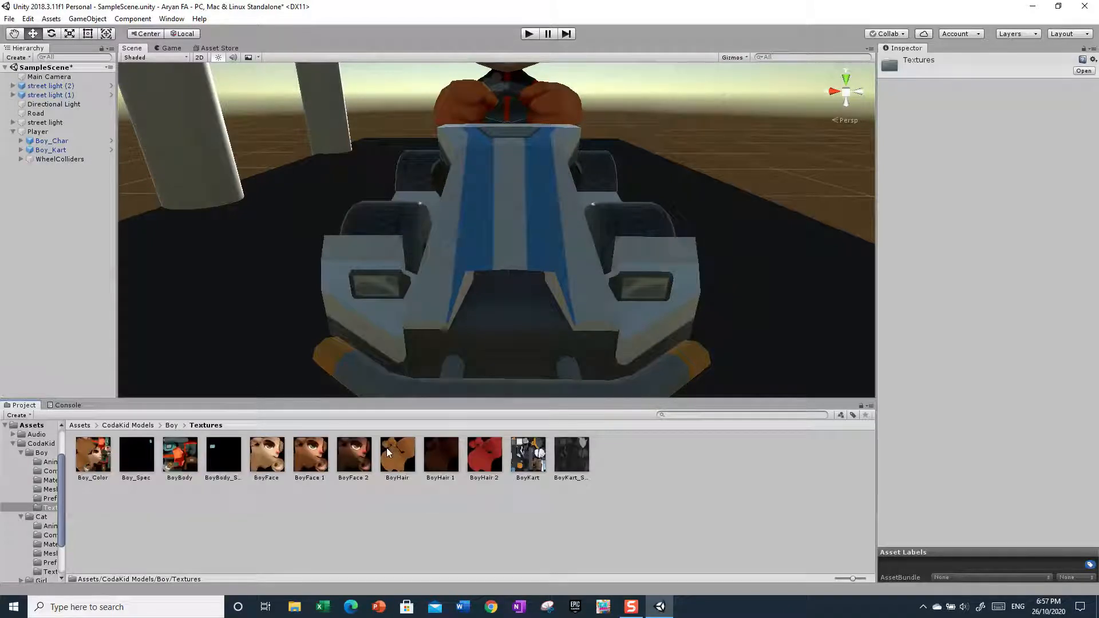
Step: Examine the Player object's Rigidbody, script and Box Collider components
{"action": "left_click", "coordinate": [51, 143]}
{"action": "left_click", "coordinate": [57, 132]}
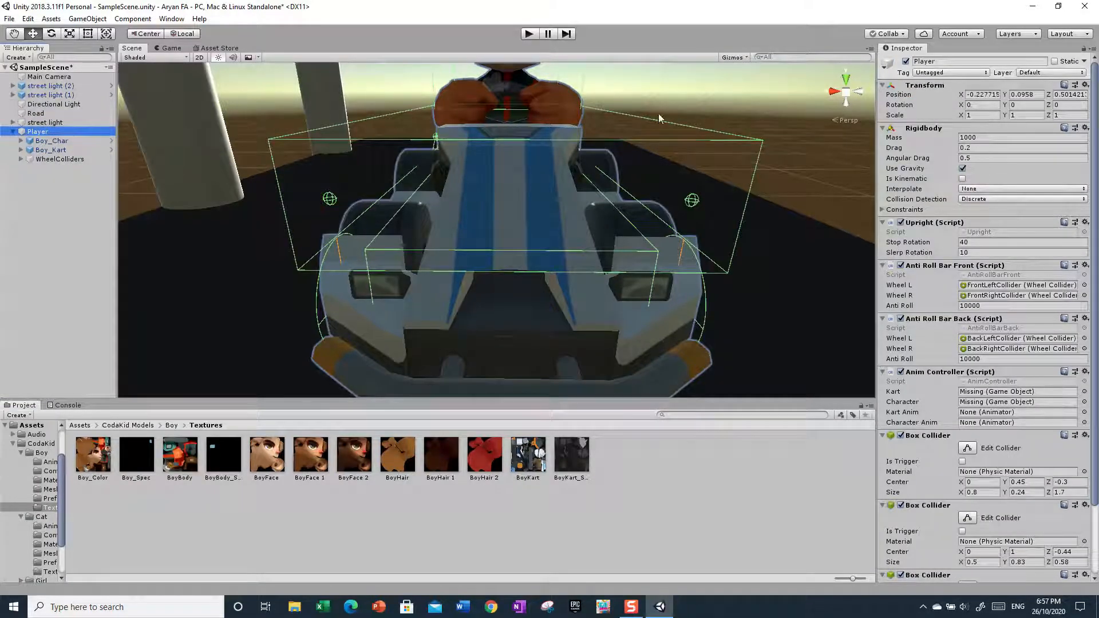
{"action": "scroll", "coordinate": [963, 230], "scroll_direction": "down", "scroll_amount": 2}
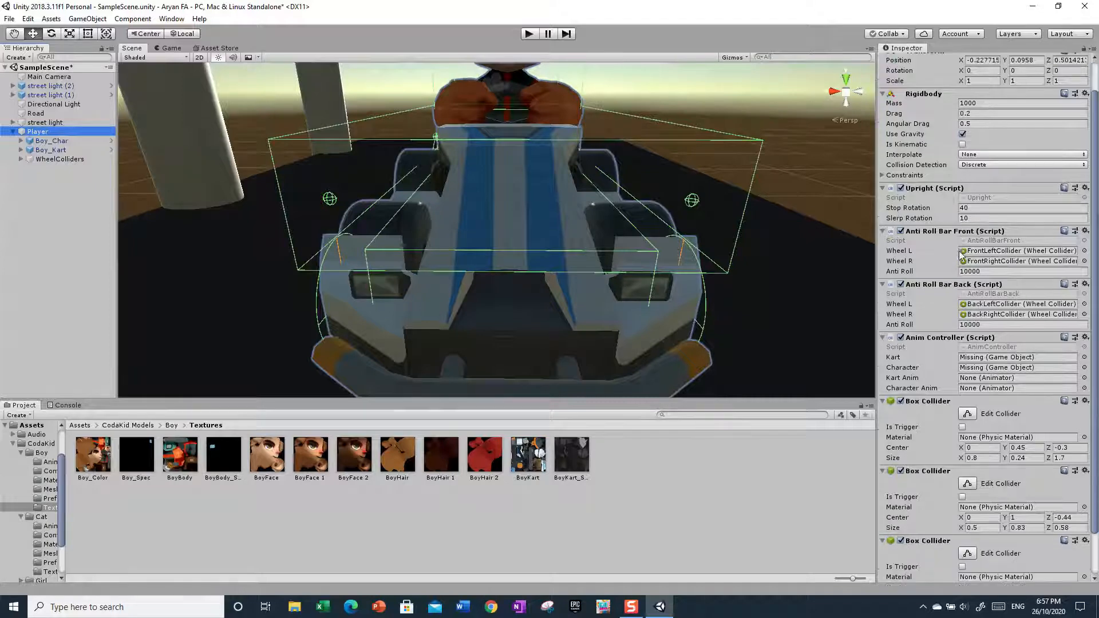
{"action": "scroll", "coordinate": [962, 276], "scroll_direction": "down", "scroll_amount": 2}
{"action": "scroll", "coordinate": [977, 288], "scroll_direction": "down", "scroll_amount": 1}
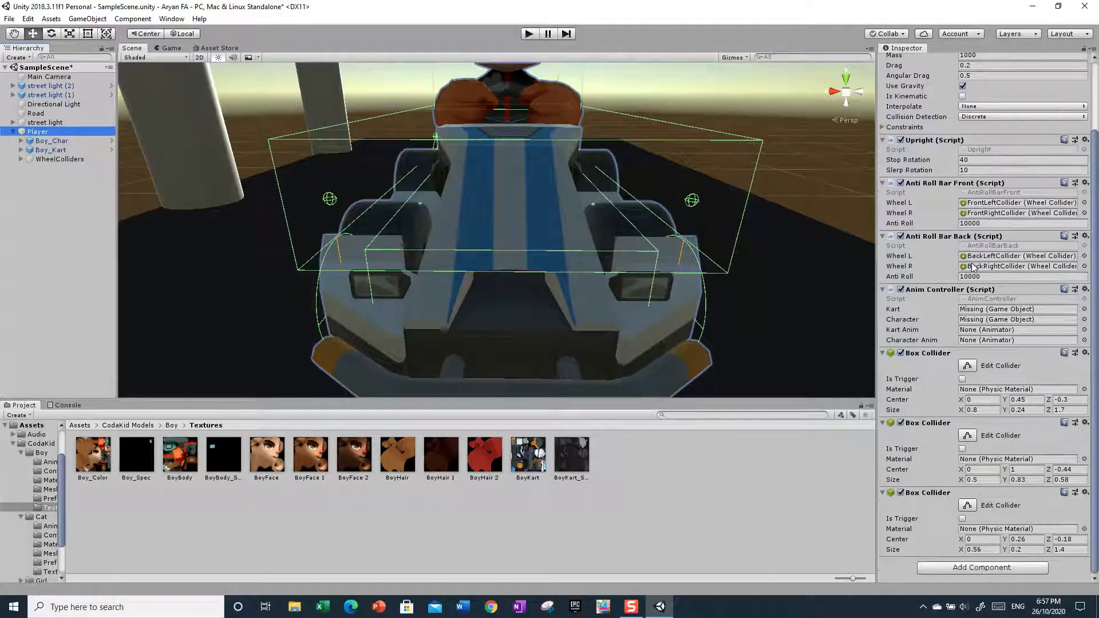
{"action": "scroll", "coordinate": [977, 269], "scroll_direction": "up", "scroll_amount": 2}
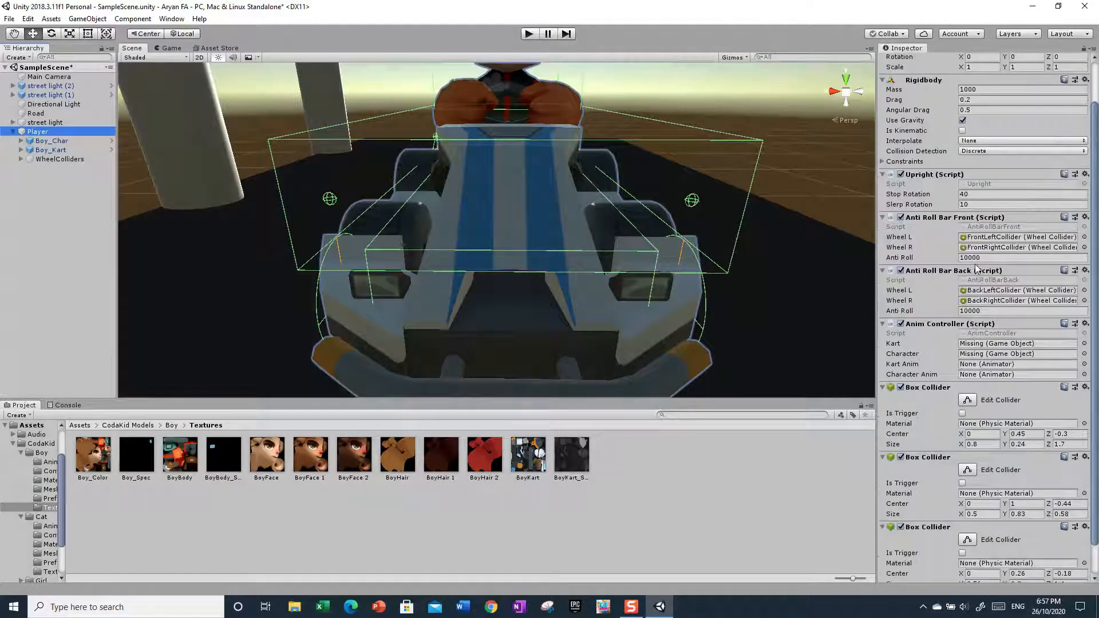
{"action": "scroll", "coordinate": [999, 180], "scroll_direction": "up", "scroll_amount": 3}
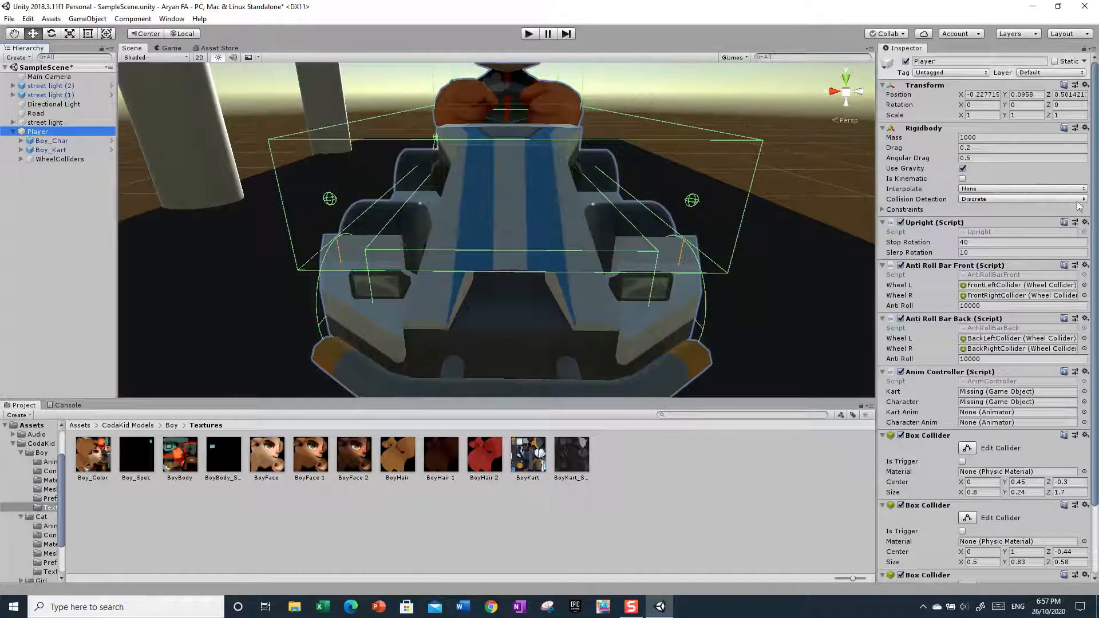
Step: Select Boy_Char and preview the BoyKart and BoyHair 1 textures
{"action": "left_click", "coordinate": [63, 142]}
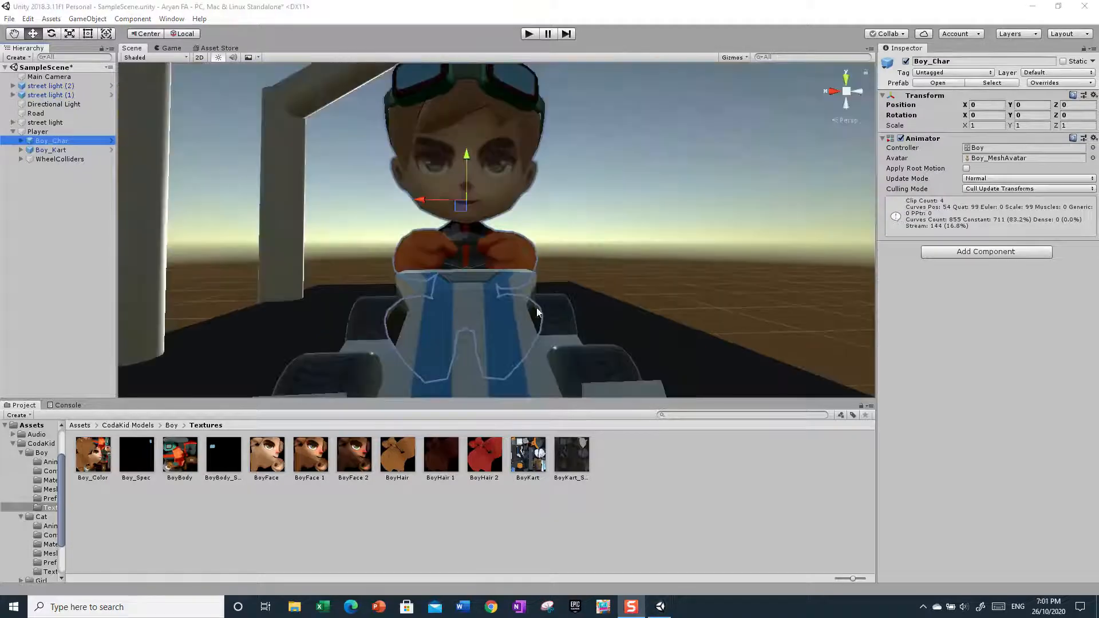
{"action": "left_click", "coordinate": [528, 455]}
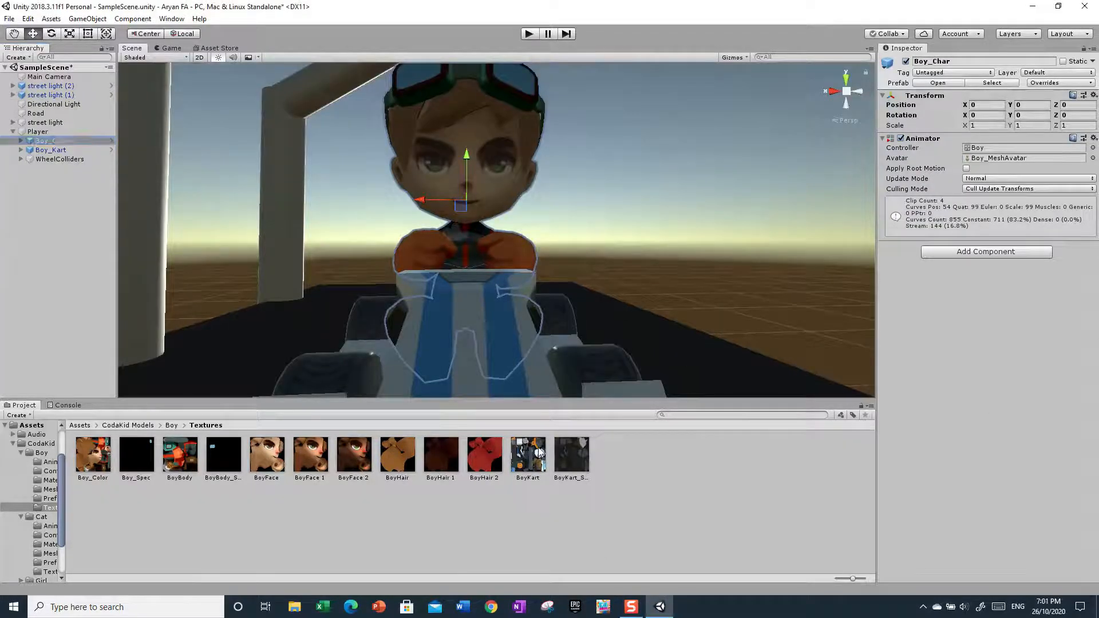
{"action": "left_click", "coordinate": [597, 458]}
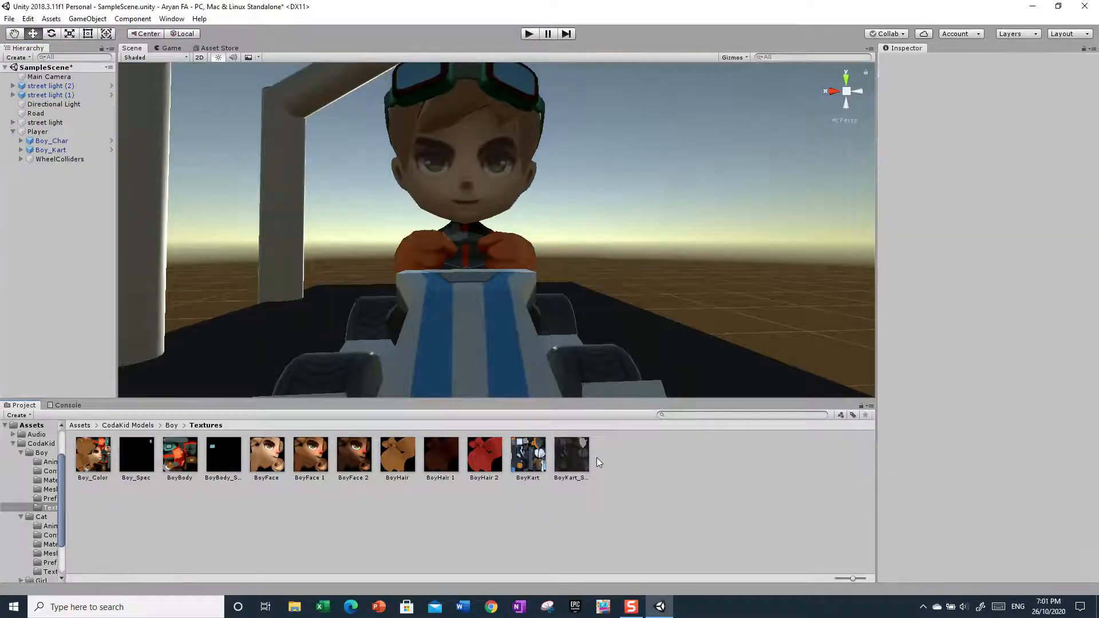
{"action": "left_click", "coordinate": [518, 461]}
{"action": "left_click", "coordinate": [453, 456]}
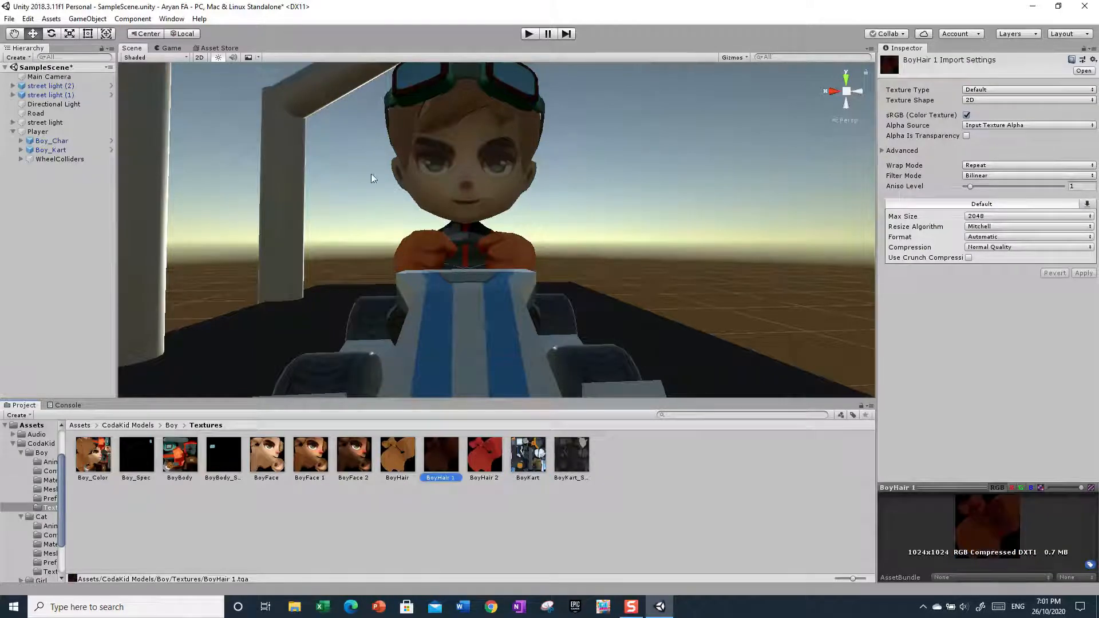
Step: Review Player's Anim Controller references and open the Prefabs folder of the Boy model in CodaKid Models
{"action": "left_click", "coordinate": [35, 132]}
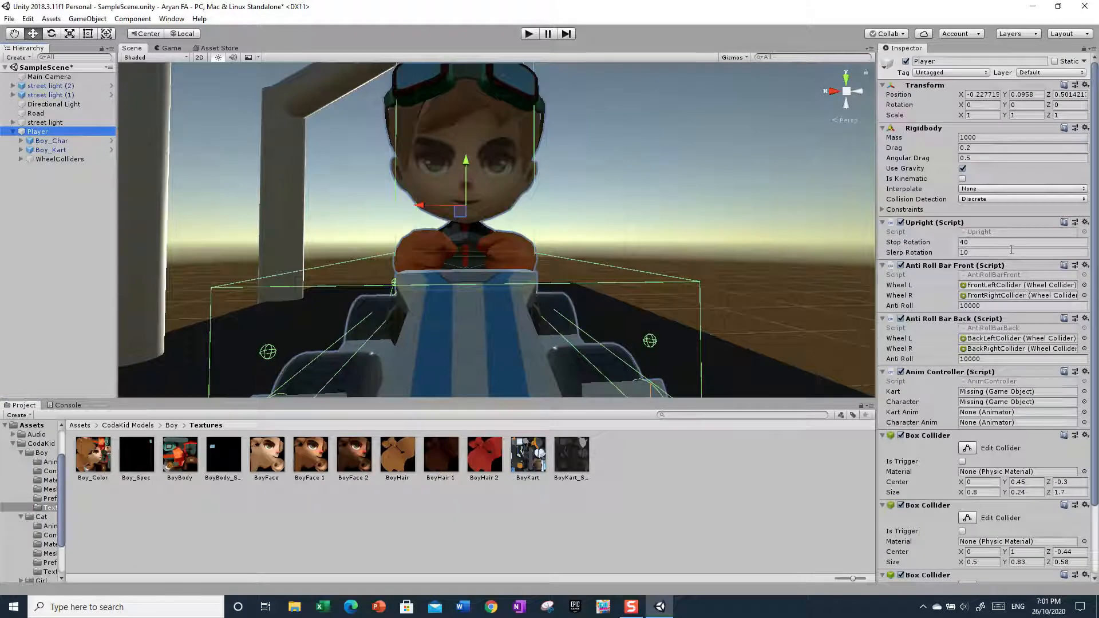
{"action": "scroll", "coordinate": [994, 216], "scroll_direction": "down", "scroll_amount": 3}
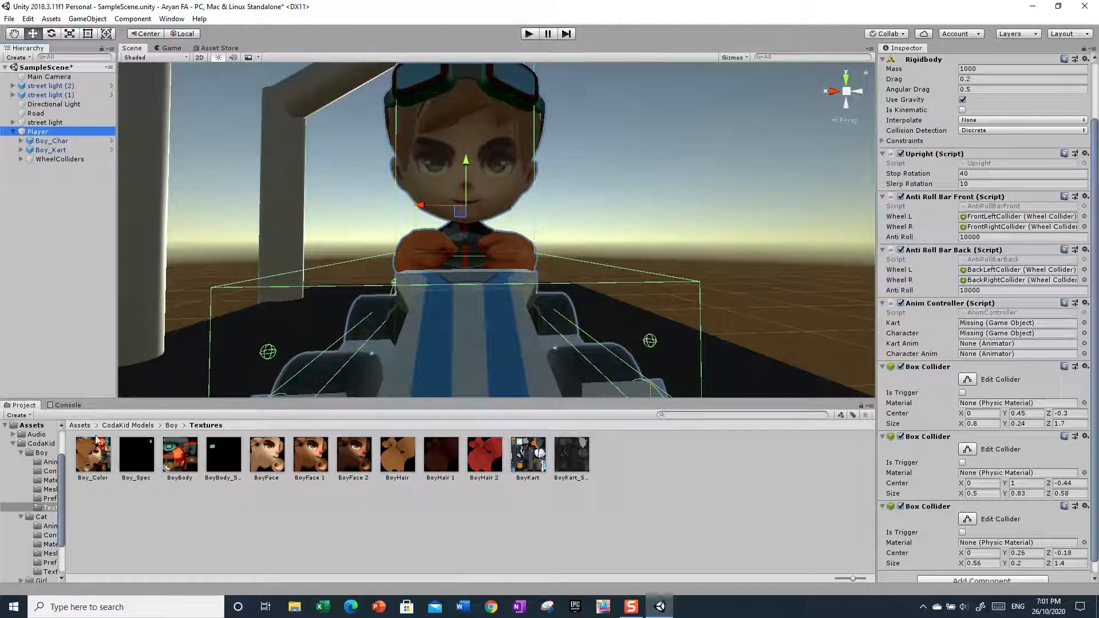
{"action": "left_click", "coordinate": [80, 425]}
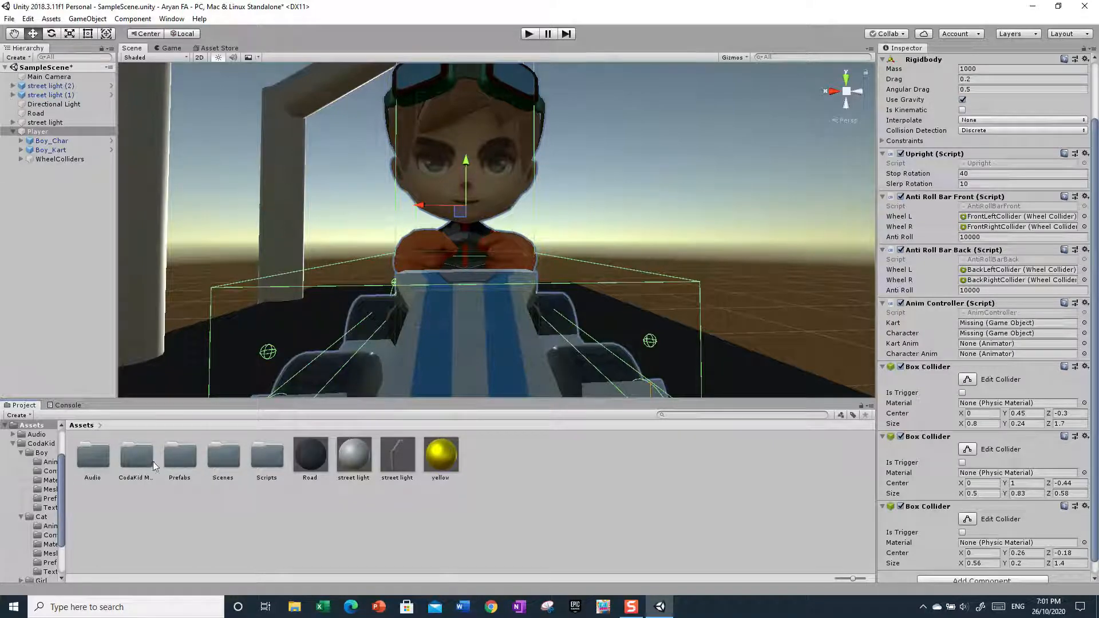
{"action": "double_click", "coordinate": [133, 456]}
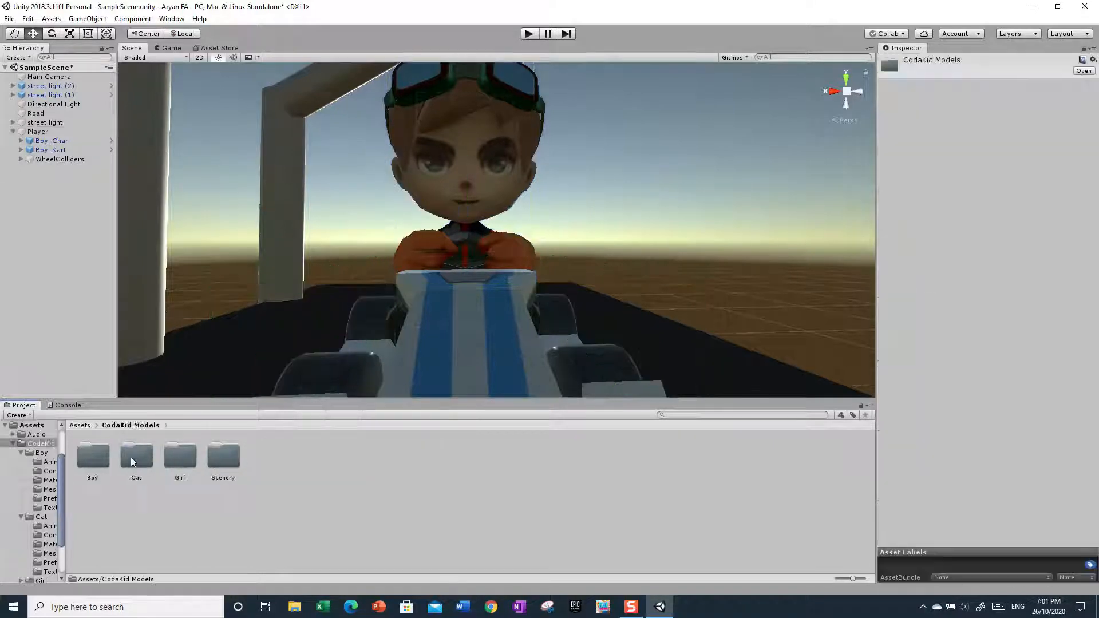
{"action": "double_click", "coordinate": [84, 456]}
{"action": "double_click", "coordinate": [280, 459]}
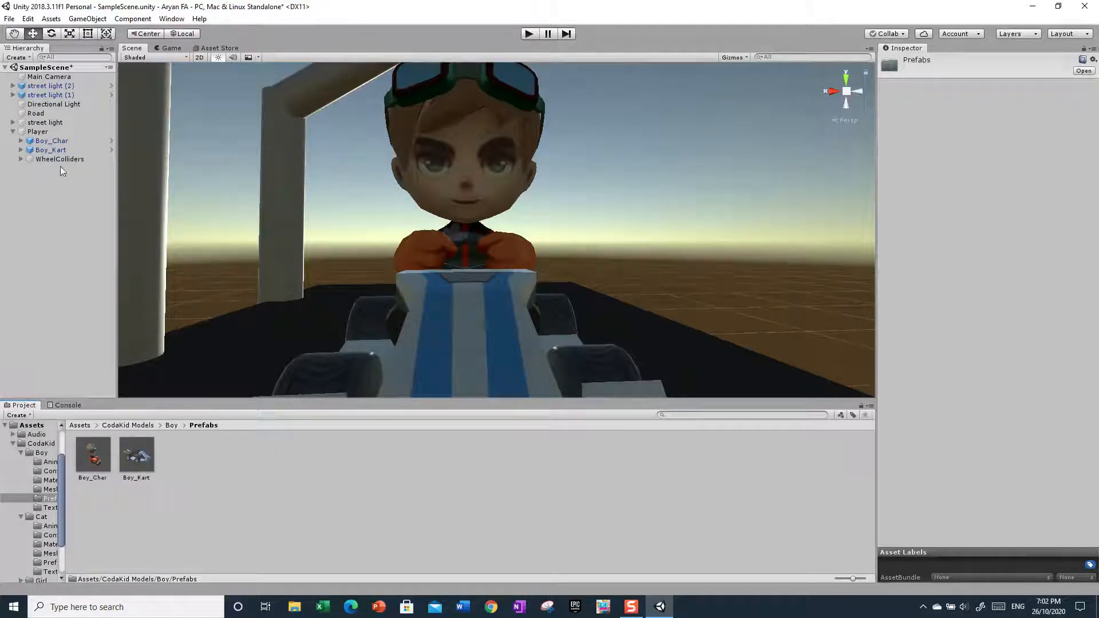
Step: Assign the Boy_Char prefab as Character and the Boy_Kart prefab as Kart in Player's Anim Controller script
{"action": "left_click", "coordinate": [37, 131]}
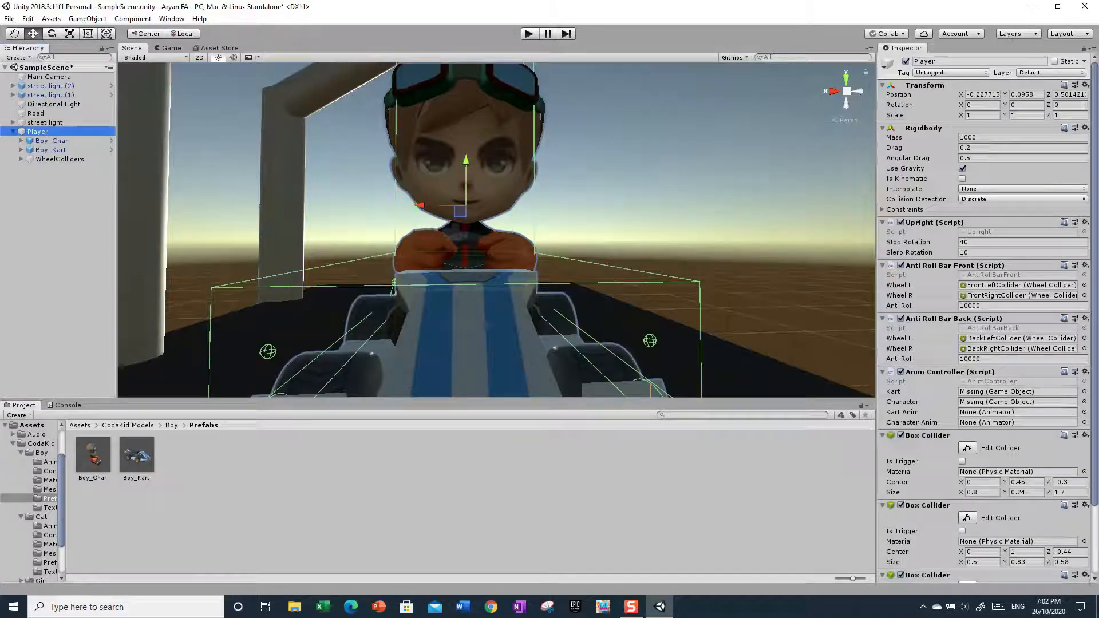
{"action": "scroll", "coordinate": [963, 426], "scroll_direction": "down", "scroll_amount": 2}
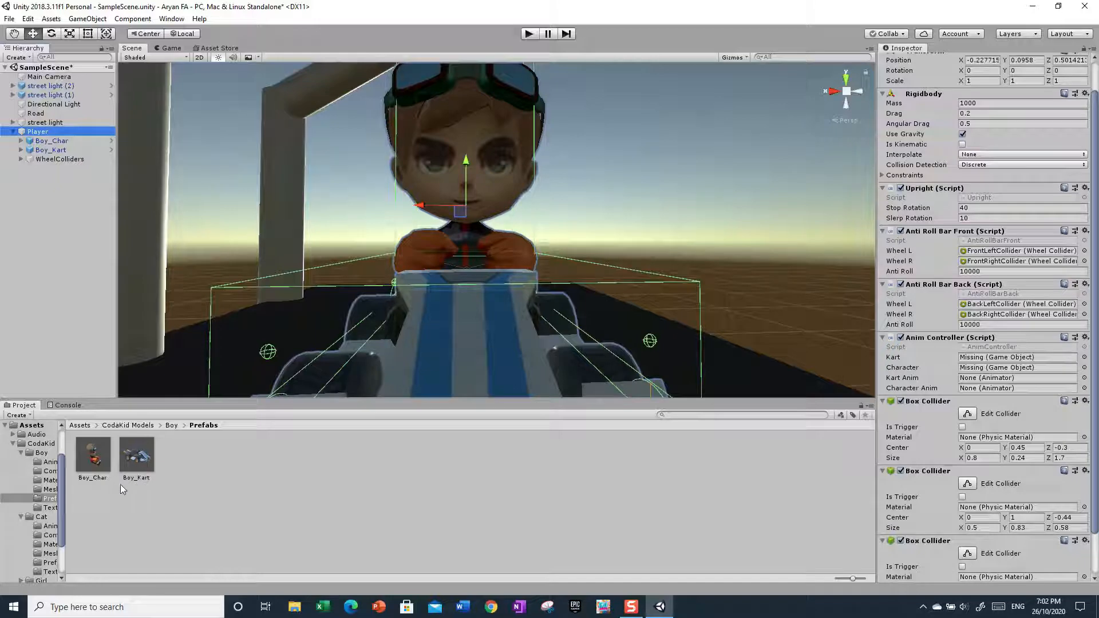
{"action": "left_click_drag", "start_coordinate": [87, 463], "coordinate": [979, 371]}
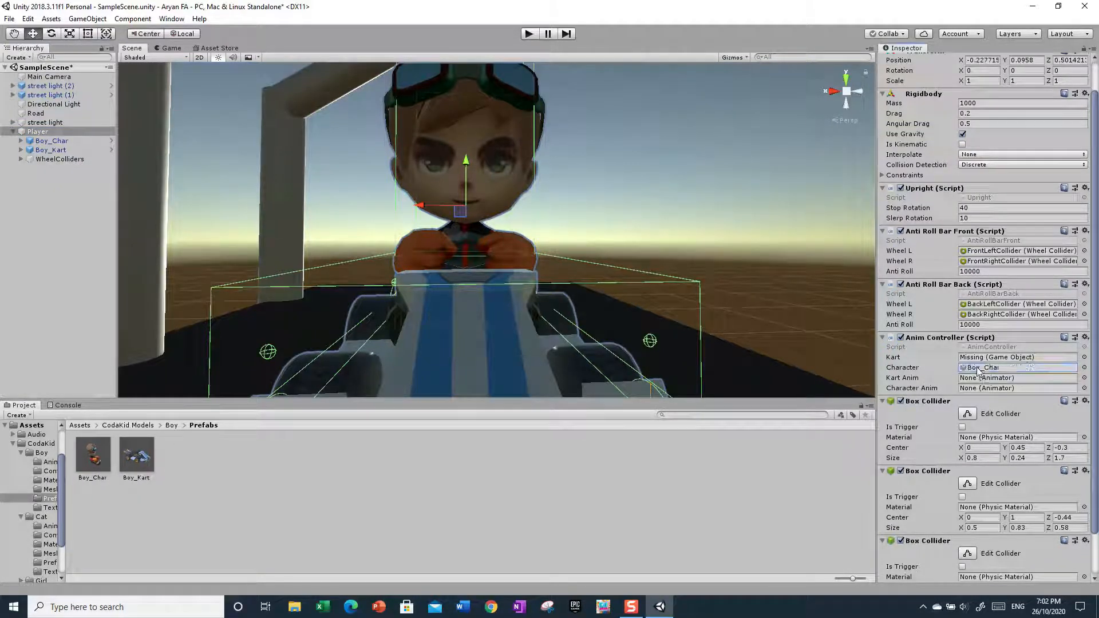
{"action": "left_click_drag", "start_coordinate": [132, 473], "coordinate": [976, 357]}
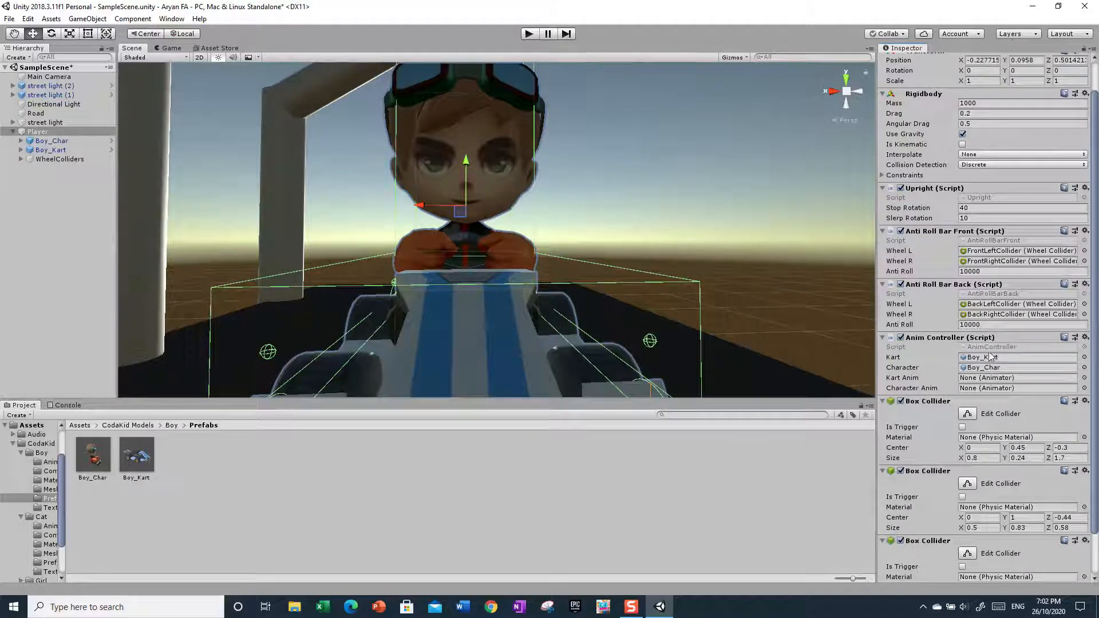
{"action": "scroll", "coordinate": [1005, 377], "scroll_direction": "down", "scroll_amount": 2}
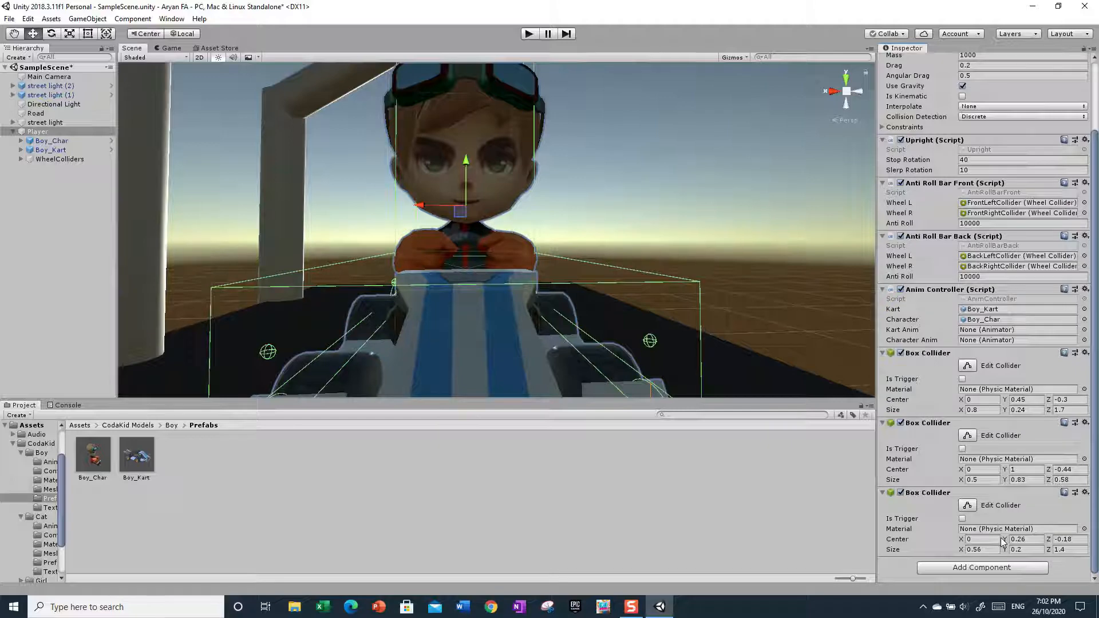
{"action": "scroll", "coordinate": [993, 533], "scroll_direction": "up", "scroll_amount": 3}
Step: Look at the boy and kart in the scene, and run the game briefly to check the Main Camera's view
{"action": "scroll", "coordinate": [694, 258], "scroll_direction": "up", "scroll_amount": 3}
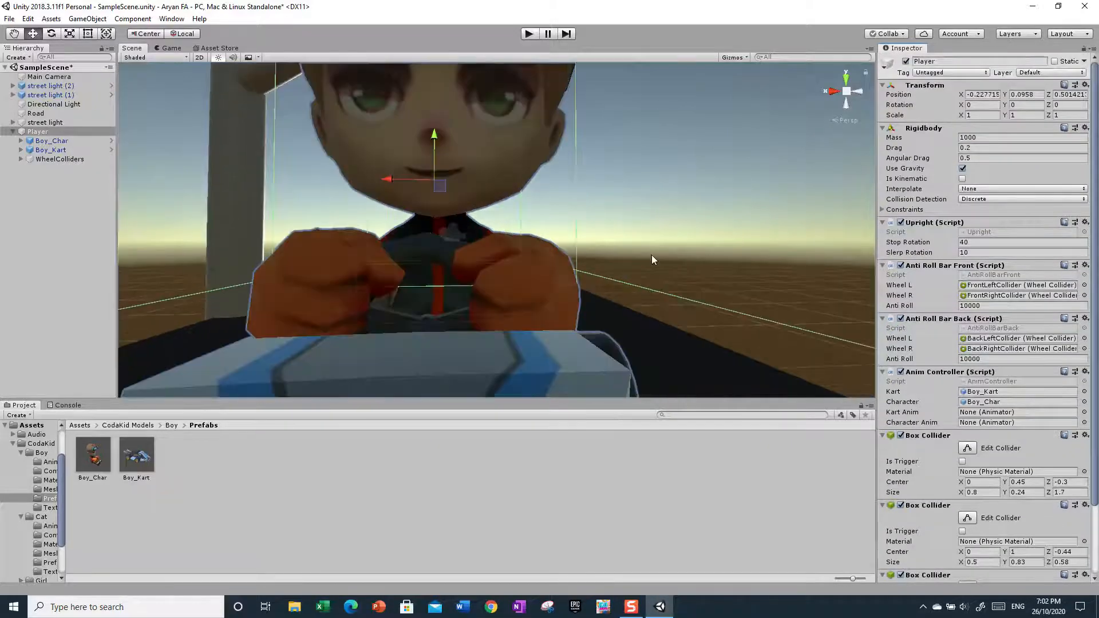
{"action": "scroll", "coordinate": [656, 266], "scroll_direction": "down", "scroll_amount": 5}
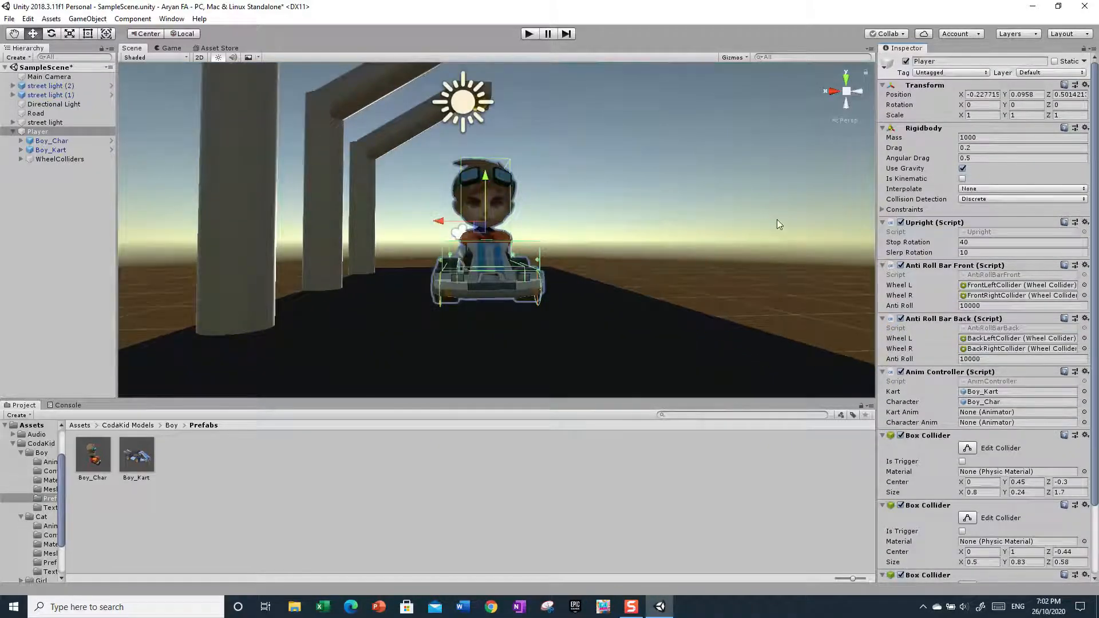
{"action": "right_click_drag", "start_coordinate": [780, 226], "coordinate": [621, 146]}
{"action": "left_click", "coordinate": [654, 215]}
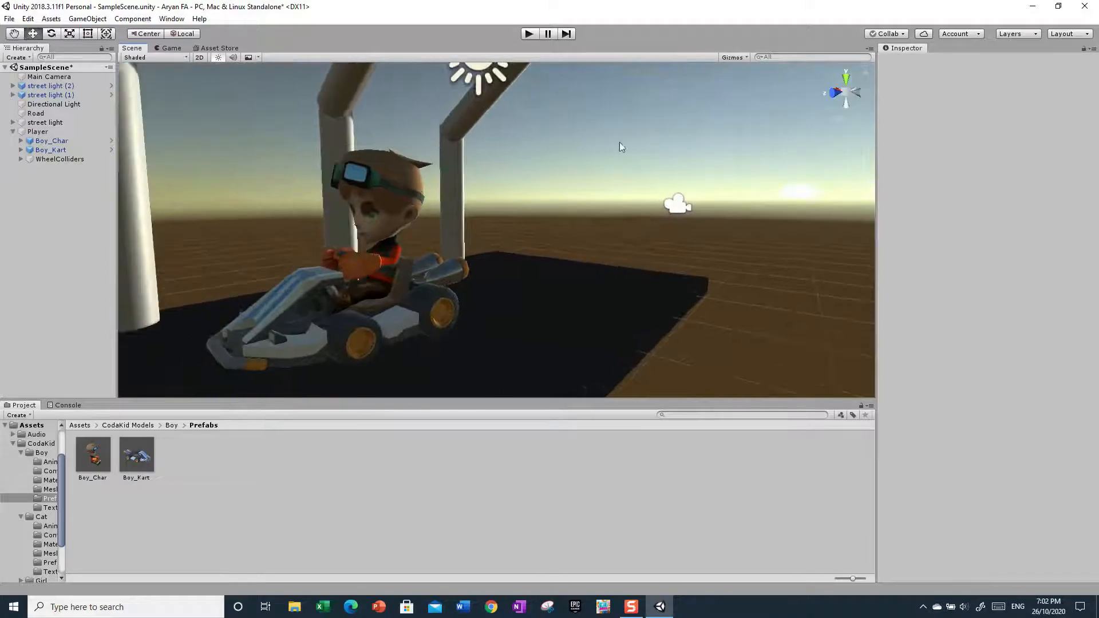
{"action": "left_click", "coordinate": [528, 35]}
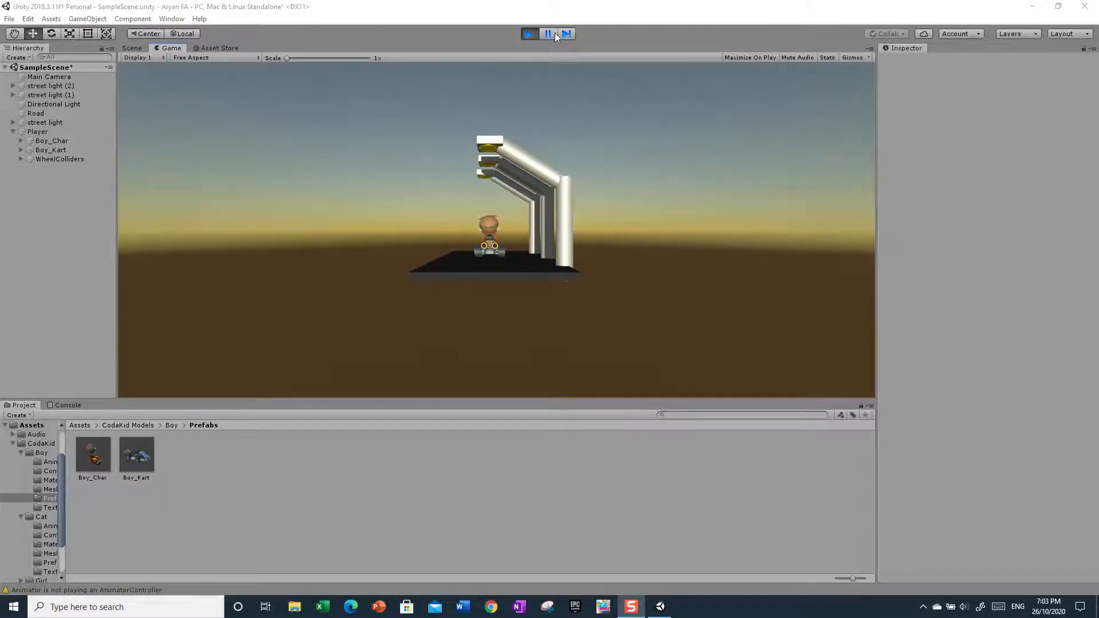
{"action": "left_click", "coordinate": [527, 34]}
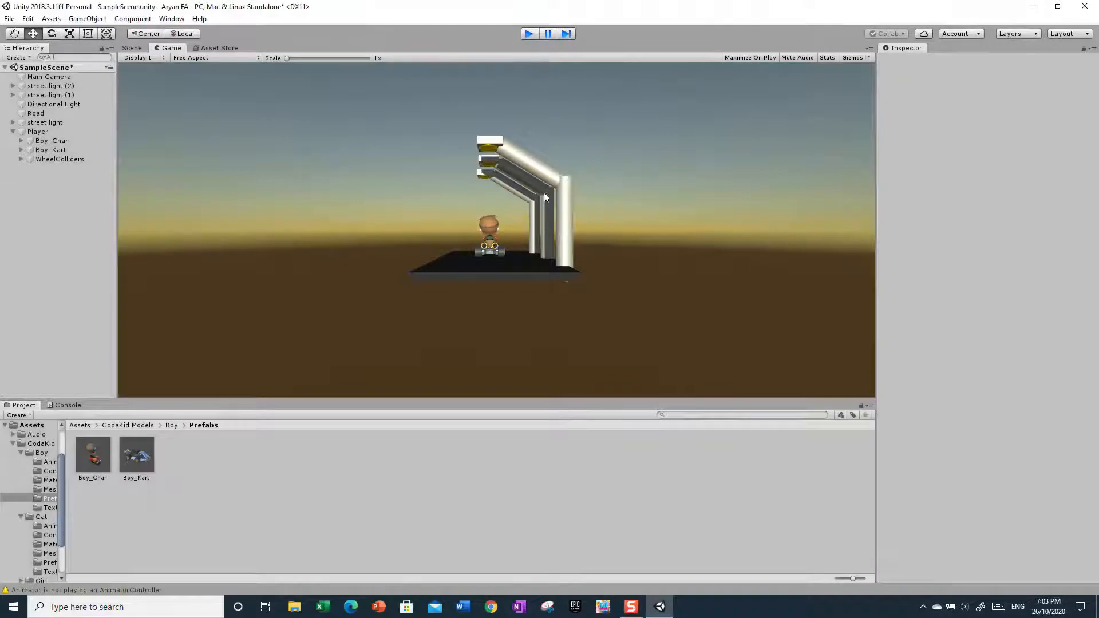
{"action": "left_click_drag", "start_coordinate": [523, 248], "coordinate": [502, 307], "text": "alt"}
{"action": "left_click_drag", "start_coordinate": [805, 272], "coordinate": [873, 269], "text": "alt"}
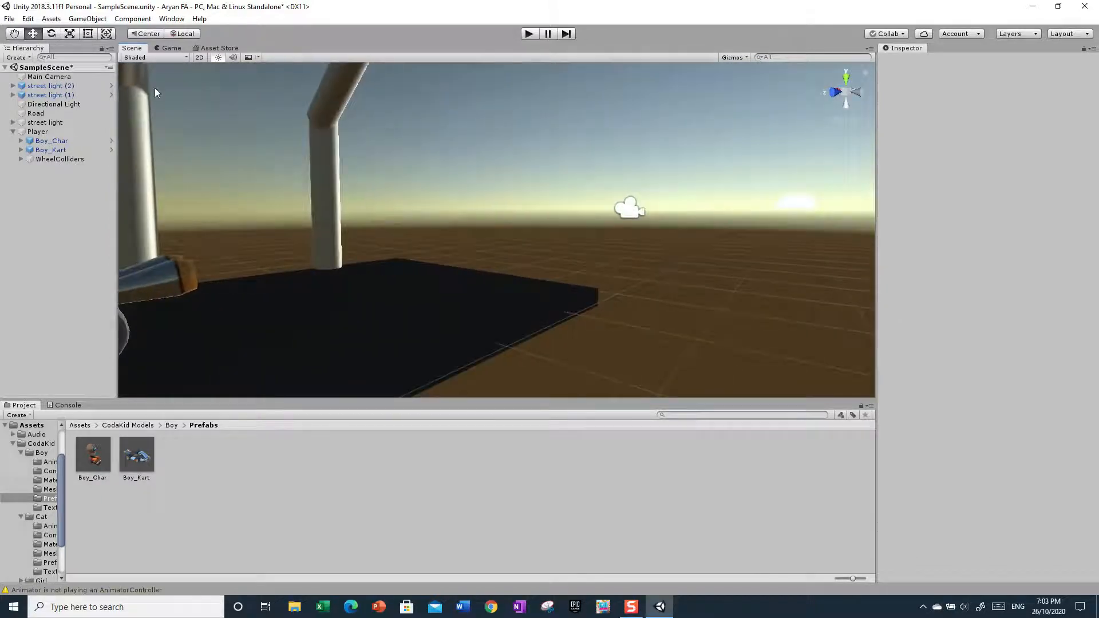
{"action": "left_click", "coordinate": [41, 80]}
{"action": "left_click_drag", "start_coordinate": [363, 143], "coordinate": [245, 170], "text": "alt"}
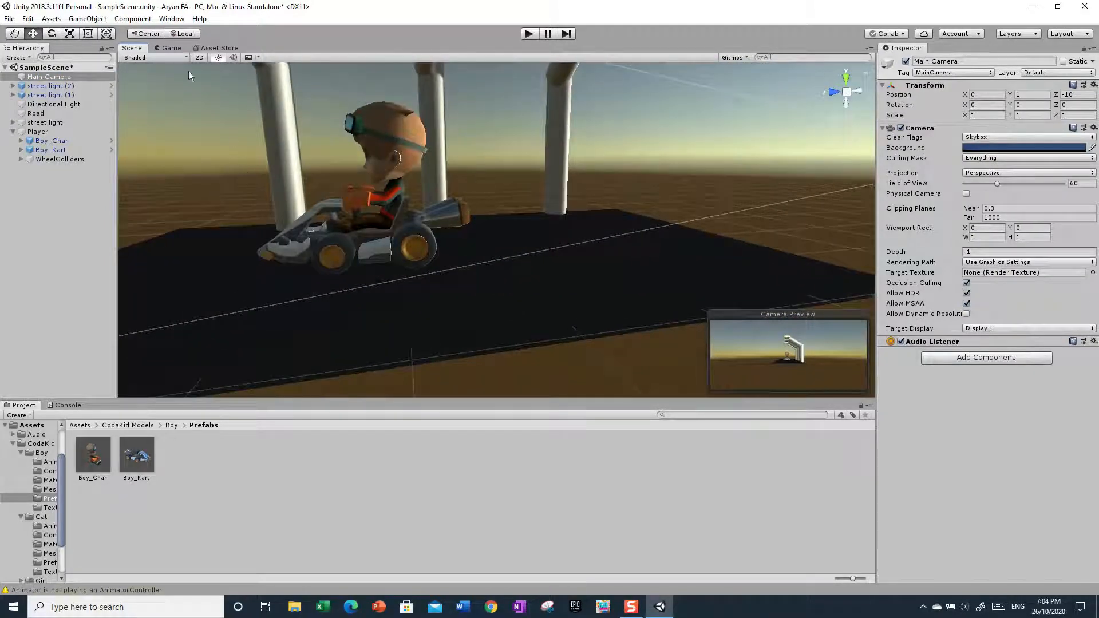
{"action": "left_click", "coordinate": [89, 19]}
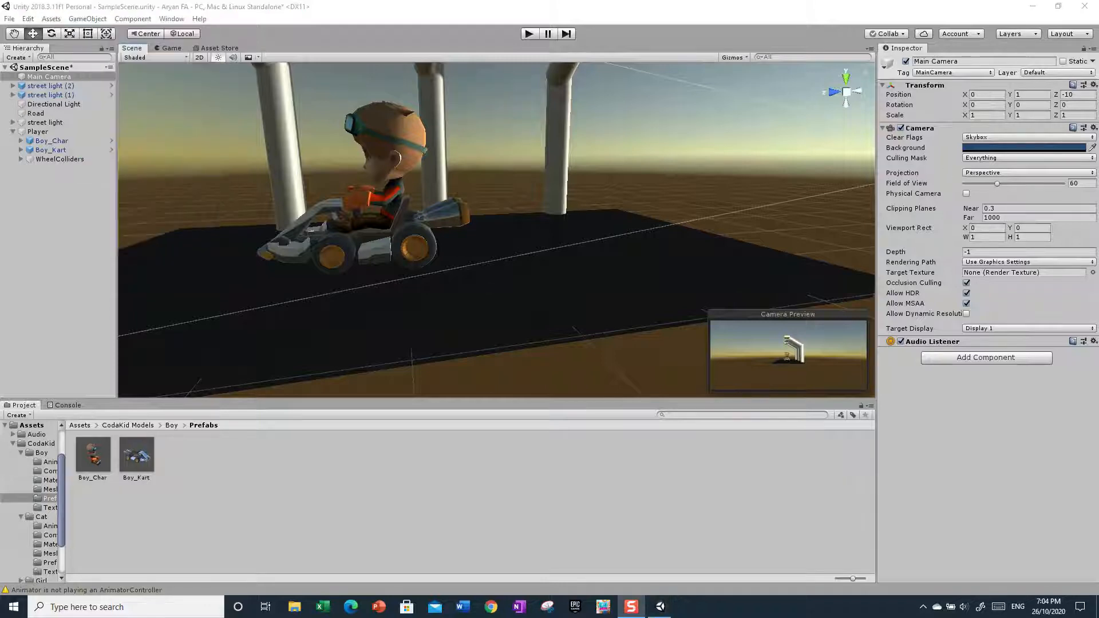
{"action": "left_click", "coordinate": [88, 18]}
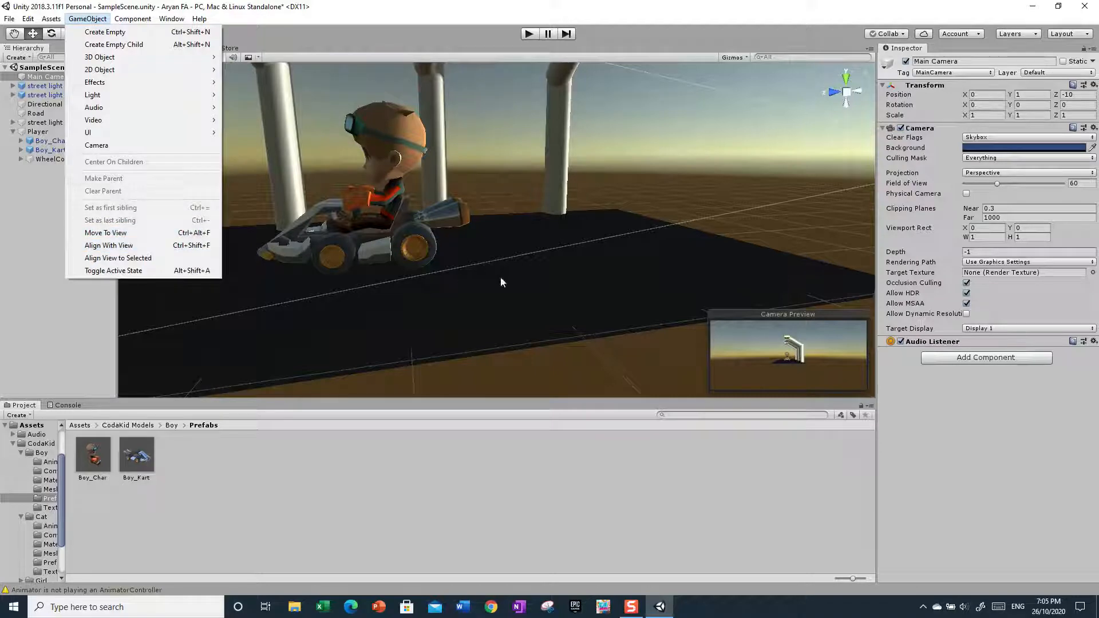
{"action": "left_click", "coordinate": [634, 160]}
Step: Frame the boy in his kart from the front side and align the Main Camera with that view
{"action": "left_click_drag", "start_coordinate": [634, 161], "coordinate": [700, 239], "text": "alt"}
{"action": "key", "text": "s"}
{"action": "right_click_drag", "start_coordinate": [699, 239], "coordinate": [753, 178]}
{"action": "key", "text": "w"}
{"action": "key", "text": "s"}
{"action": "key", "text": "w"}
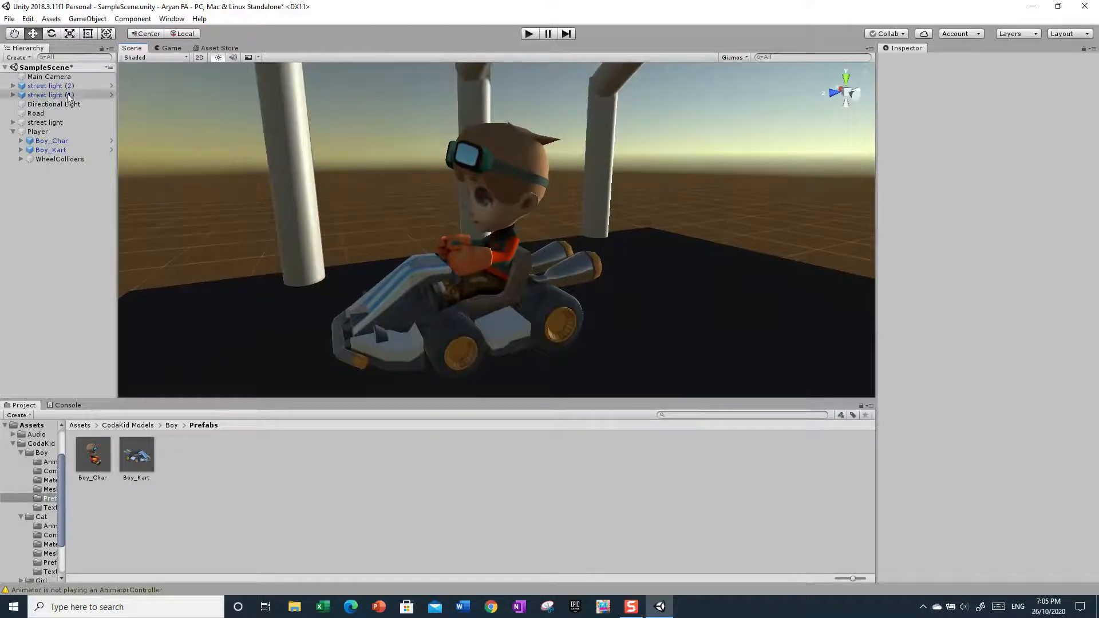
{"action": "left_click", "coordinate": [49, 77]}
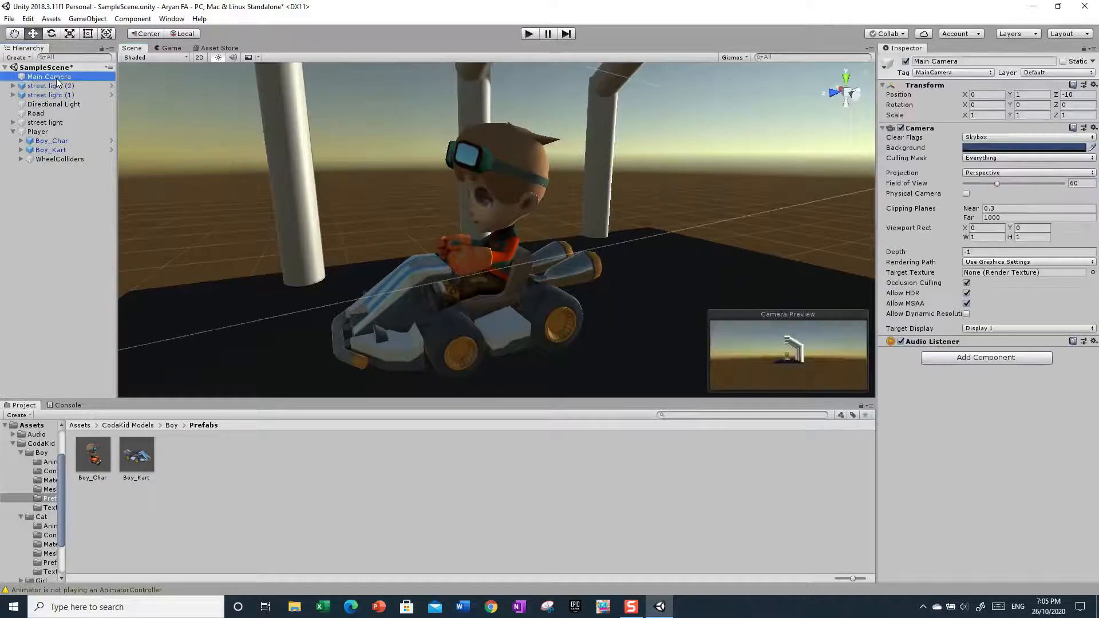
{"action": "left_click", "coordinate": [79, 19]}
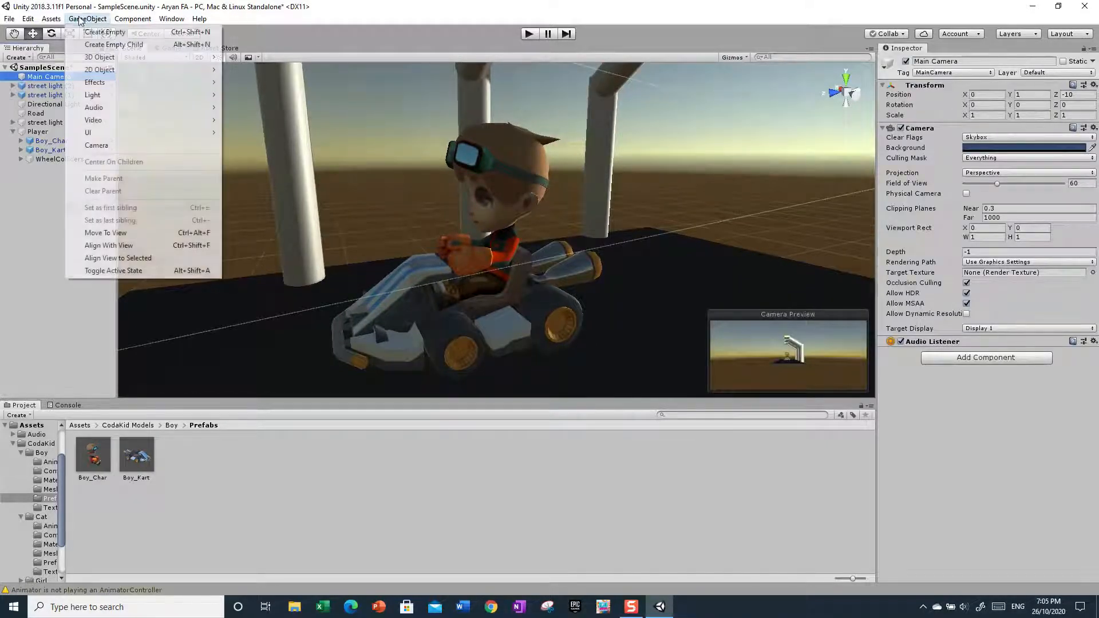
{"action": "left_click", "coordinate": [124, 245]}
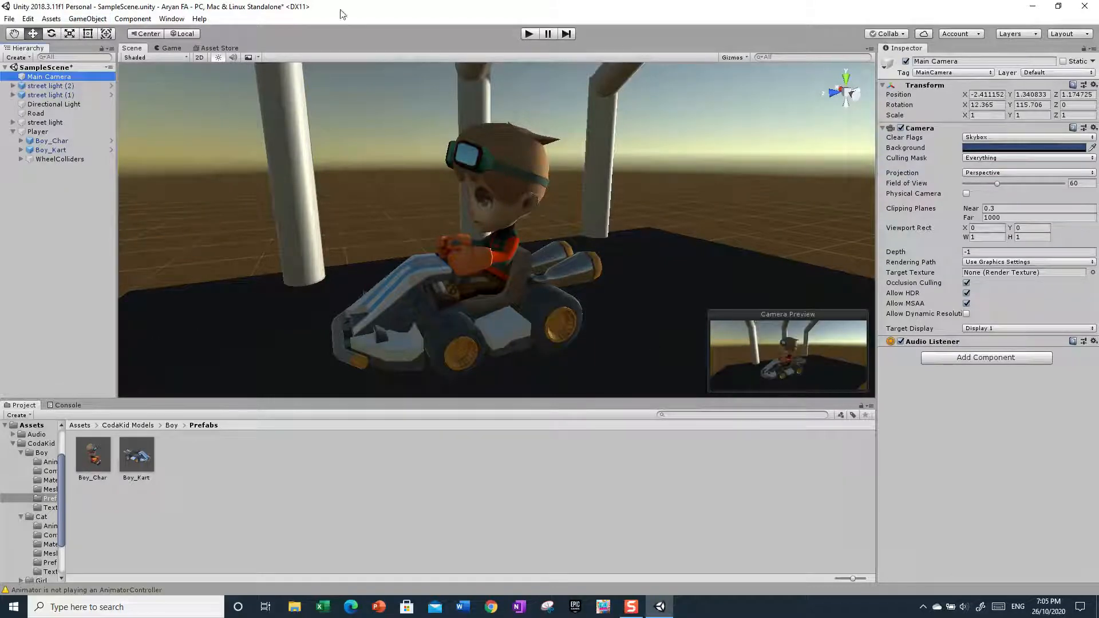
Step: Test-run the game from the realigned Main Camera, stop it, and look over the kart in the scene
{"action": "left_click", "coordinate": [530, 34]}
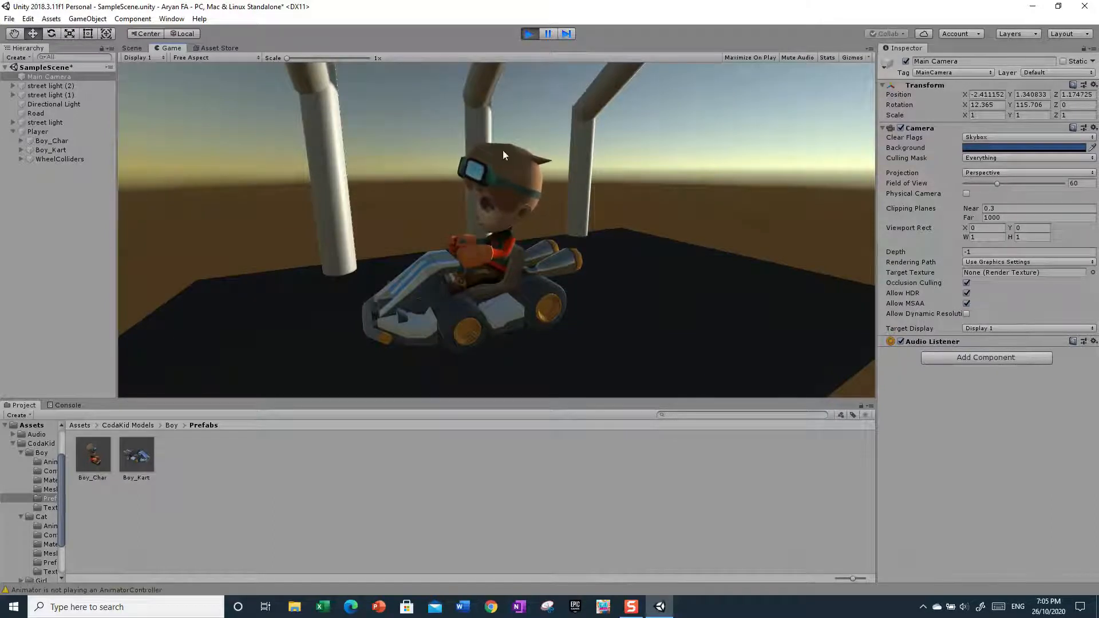
{"action": "left_click", "coordinate": [529, 34]}
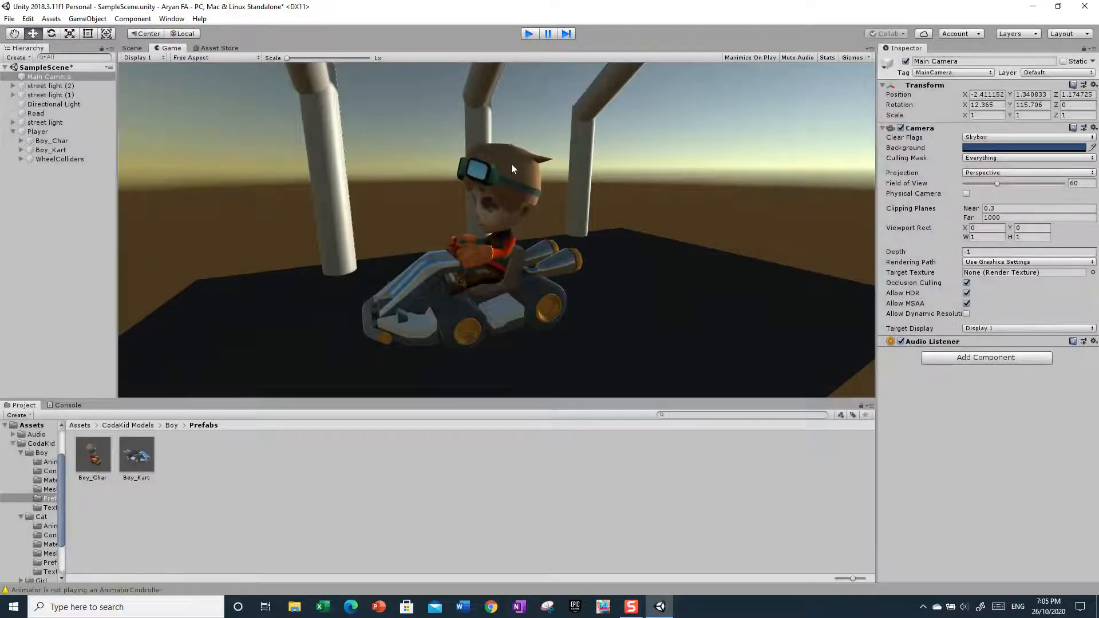
{"action": "right_click_drag", "start_coordinate": [559, 134], "coordinate": [525, 169]}
{"action": "left_click", "coordinate": [243, 131]}
{"action": "right_click_drag", "start_coordinate": [258, 133], "coordinate": [505, 113]}
{"action": "left_click", "coordinate": [466, 130]}
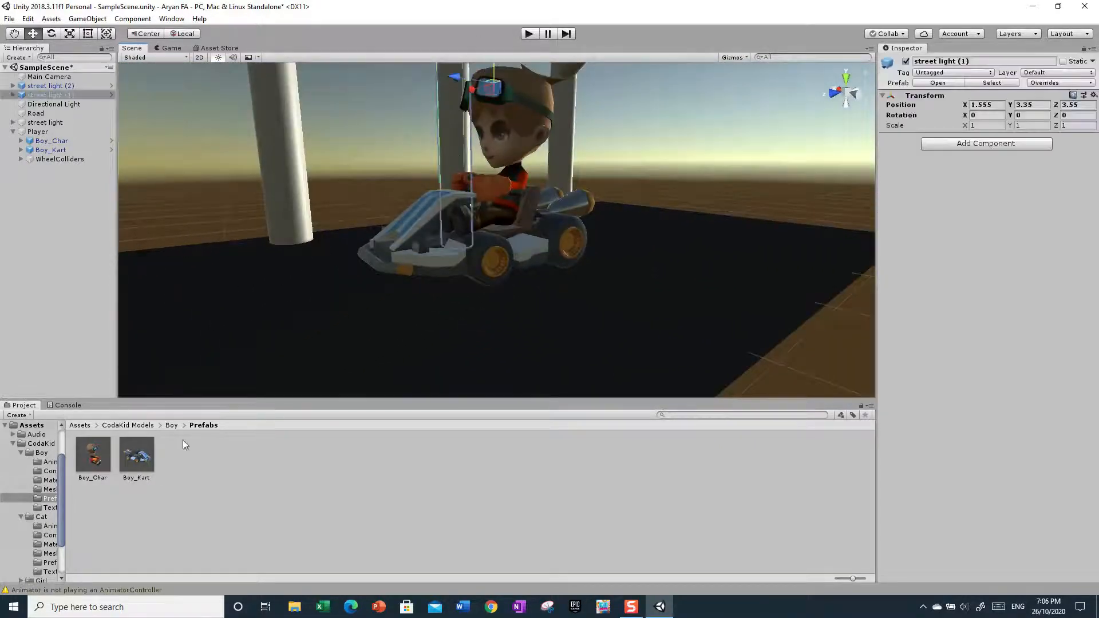
Step: Return to the Assets folder and delete Boy_Char from the Player object
{"action": "left_click", "coordinate": [80, 425]}
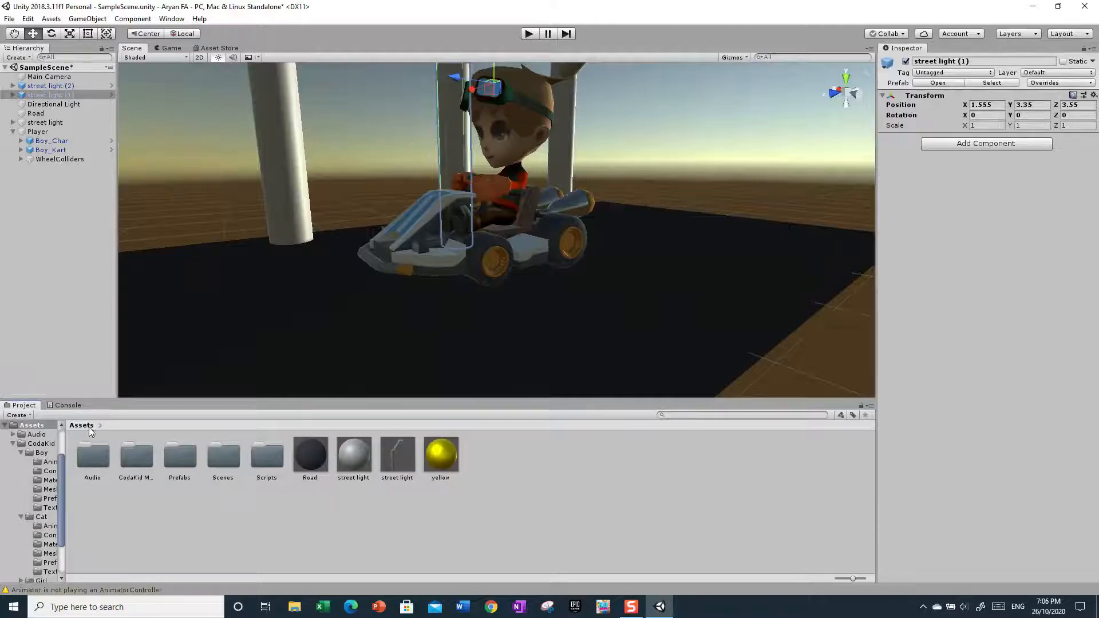
{"action": "left_click", "coordinate": [185, 459]}
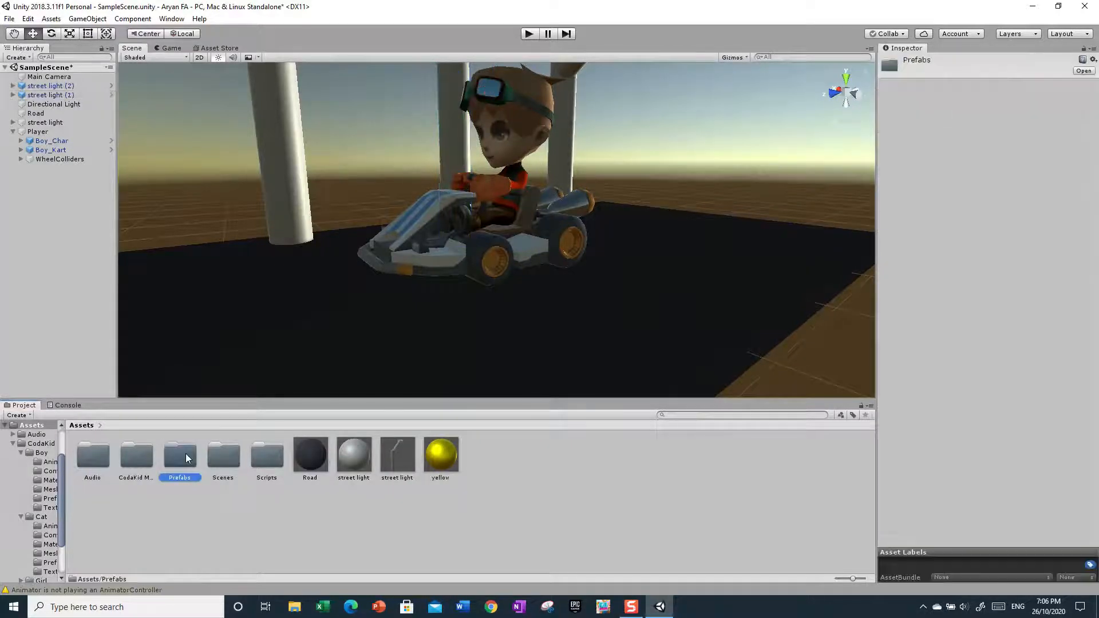
{"action": "left_click", "coordinate": [49, 140]}
{"action": "right_click", "coordinate": [48, 143]}
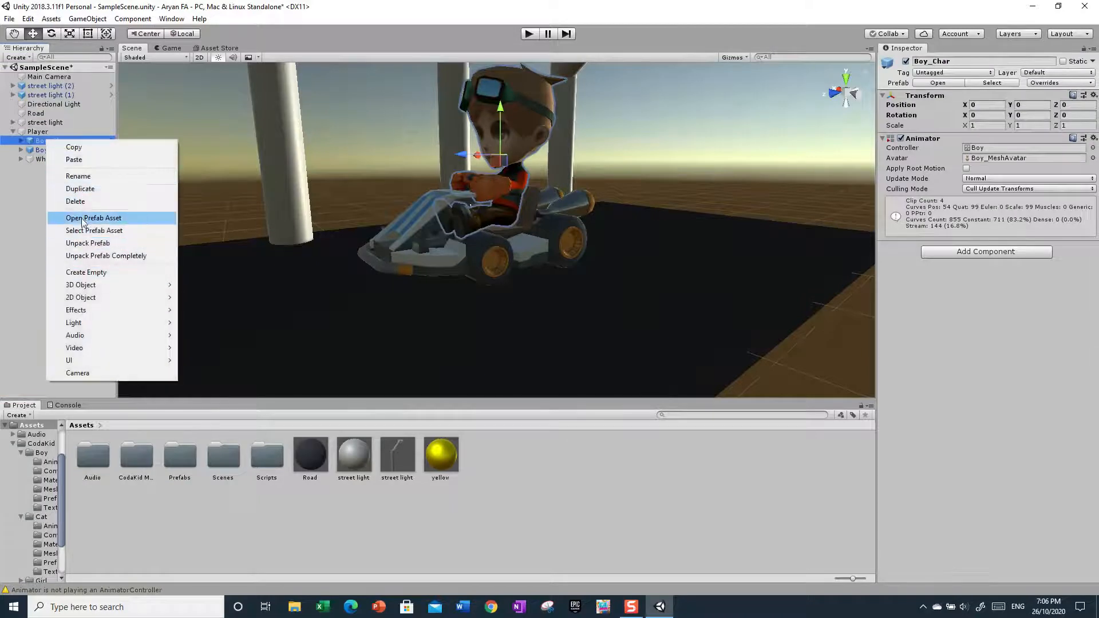
{"action": "left_click", "coordinate": [80, 201]}
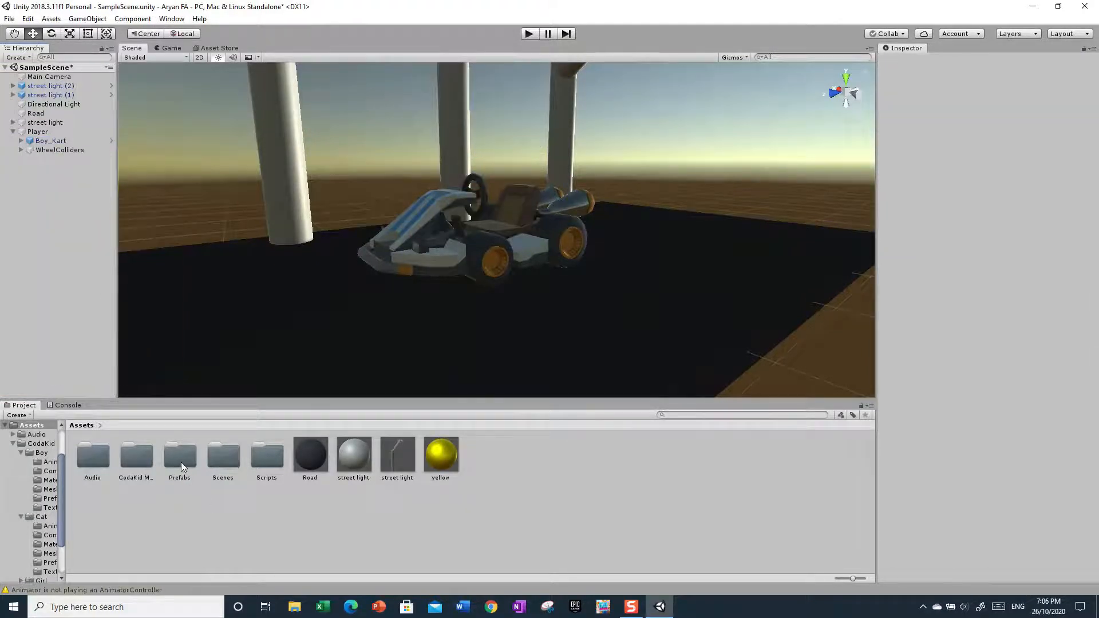
Step: Add the Girl_Char prefab from the CodaKid Girl model to Player above Boy_Kart, and check how she sits in the kart
{"action": "double_click", "coordinate": [145, 459]}
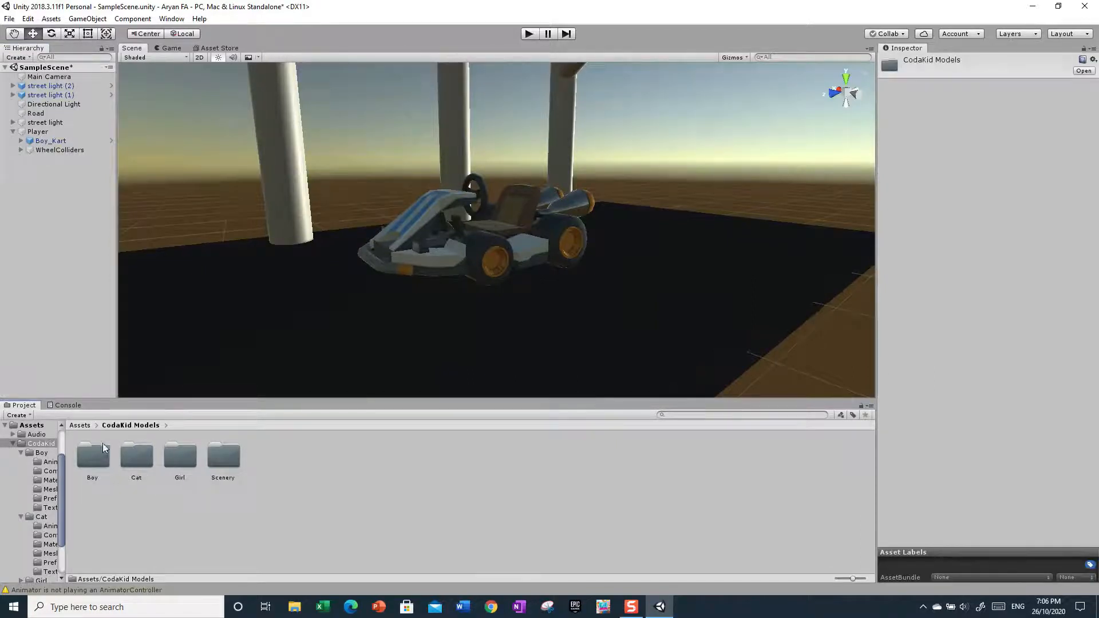
{"action": "double_click", "coordinate": [173, 458]}
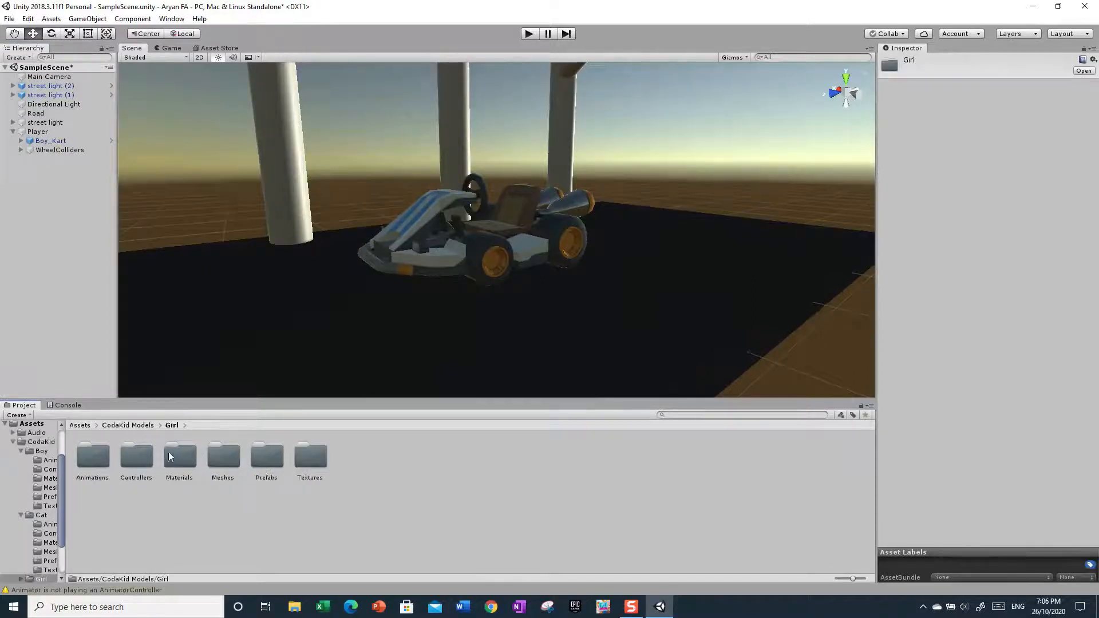
{"action": "double_click", "coordinate": [267, 459]}
{"action": "left_click_drag", "start_coordinate": [95, 456], "coordinate": [45, 140]}
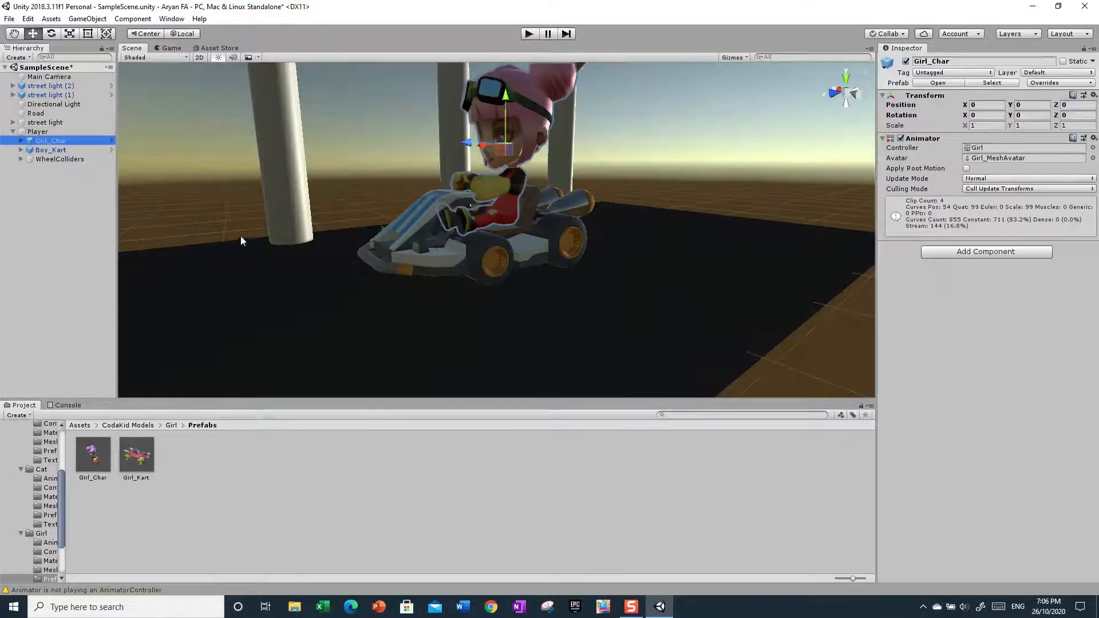
{"action": "left_click", "coordinate": [688, 122]}
{"action": "left_click_drag", "start_coordinate": [688, 121], "coordinate": [789, 167], "text": "alt"}
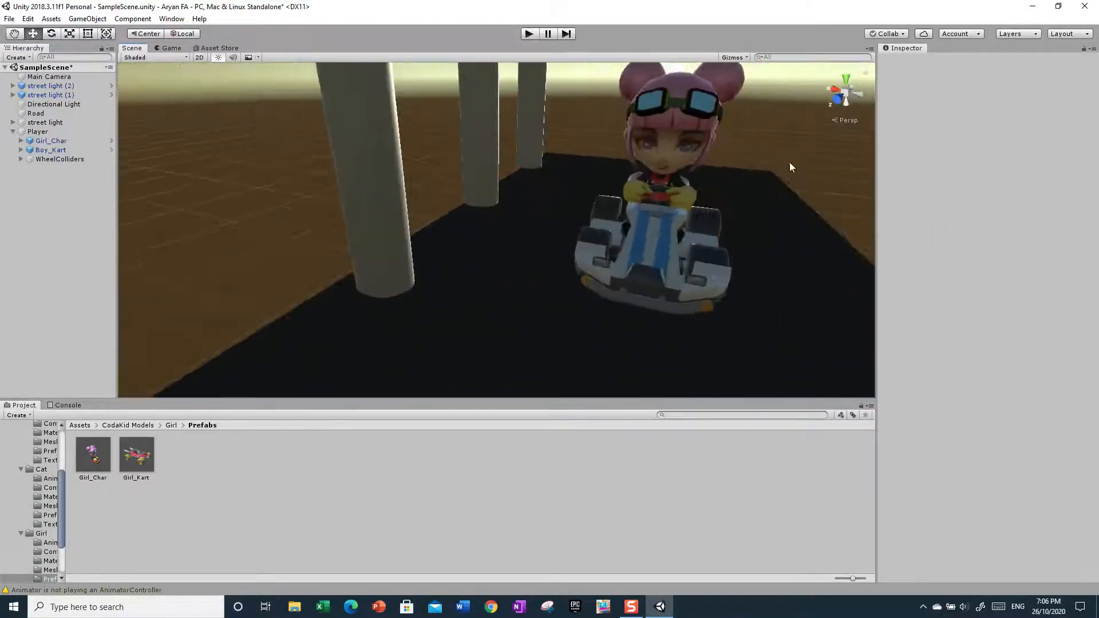
{"action": "left_click_drag", "start_coordinate": [648, 97], "coordinate": [573, 181], "text": "alt"}
{"action": "left_click", "coordinate": [420, 124]}
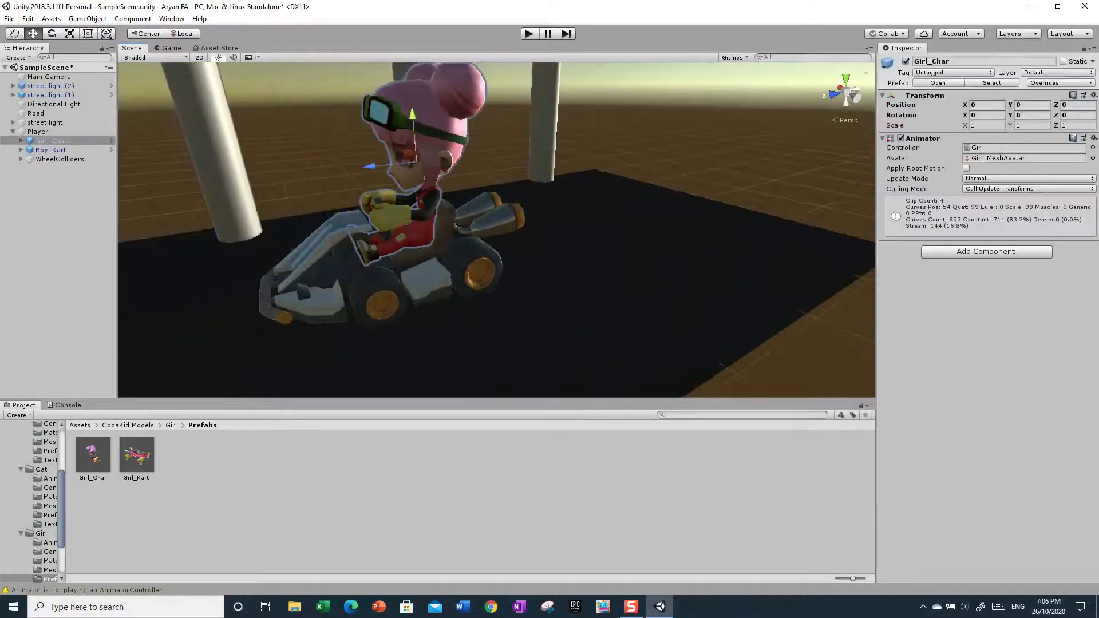
Step: Delete Girl_Char from the Player object and return to the top-level Assets folder
{"action": "right_click", "coordinate": [45, 140]}
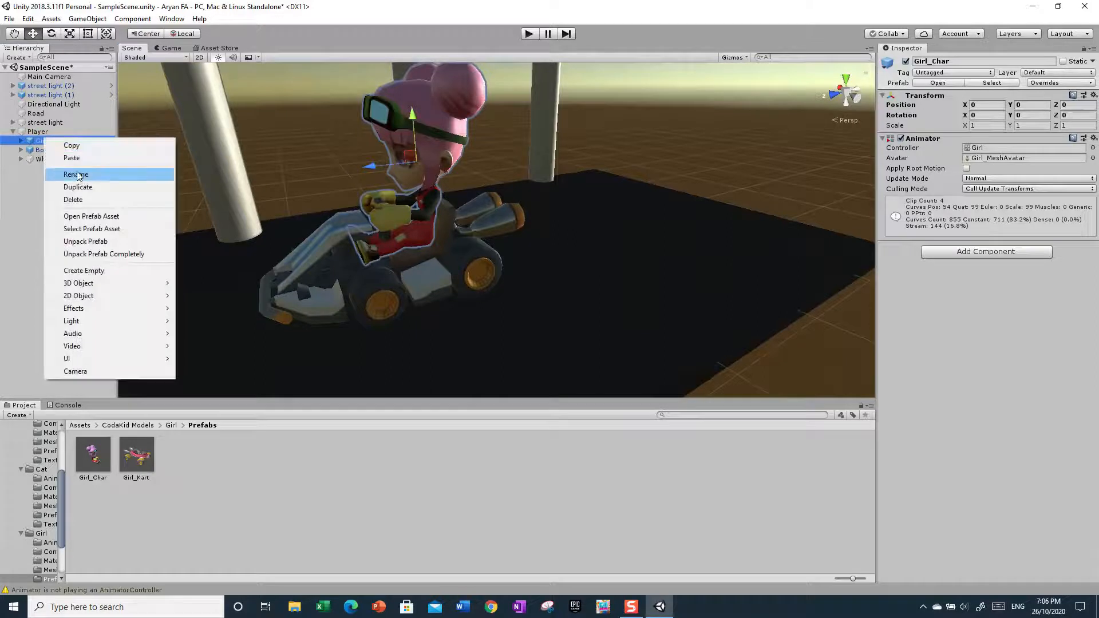
{"action": "left_click", "coordinate": [80, 200]}
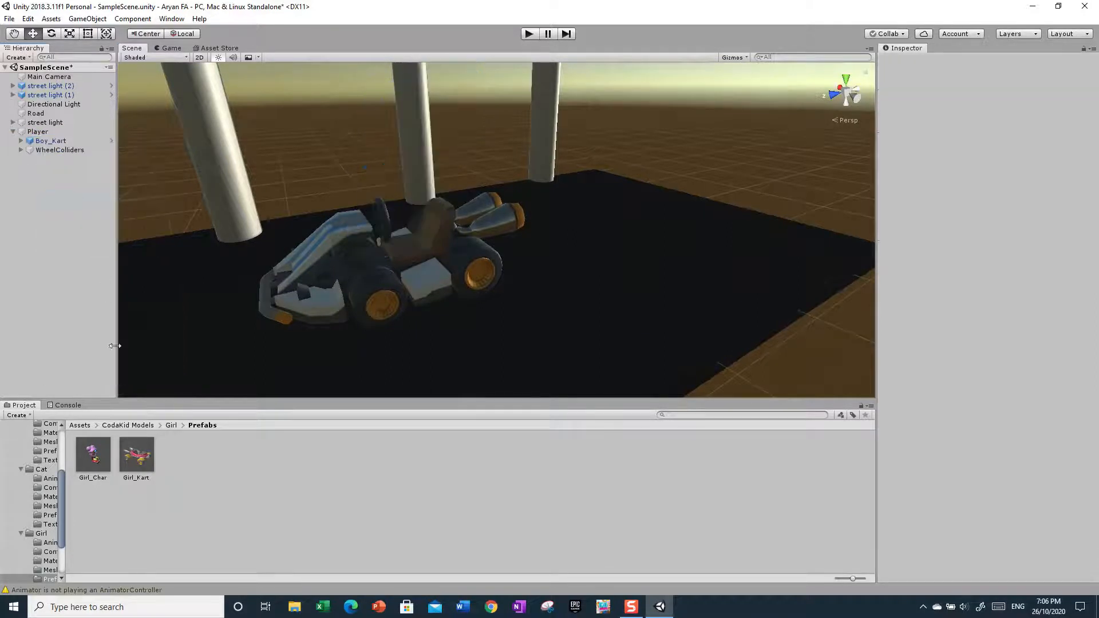
{"action": "left_click", "coordinate": [80, 426]}
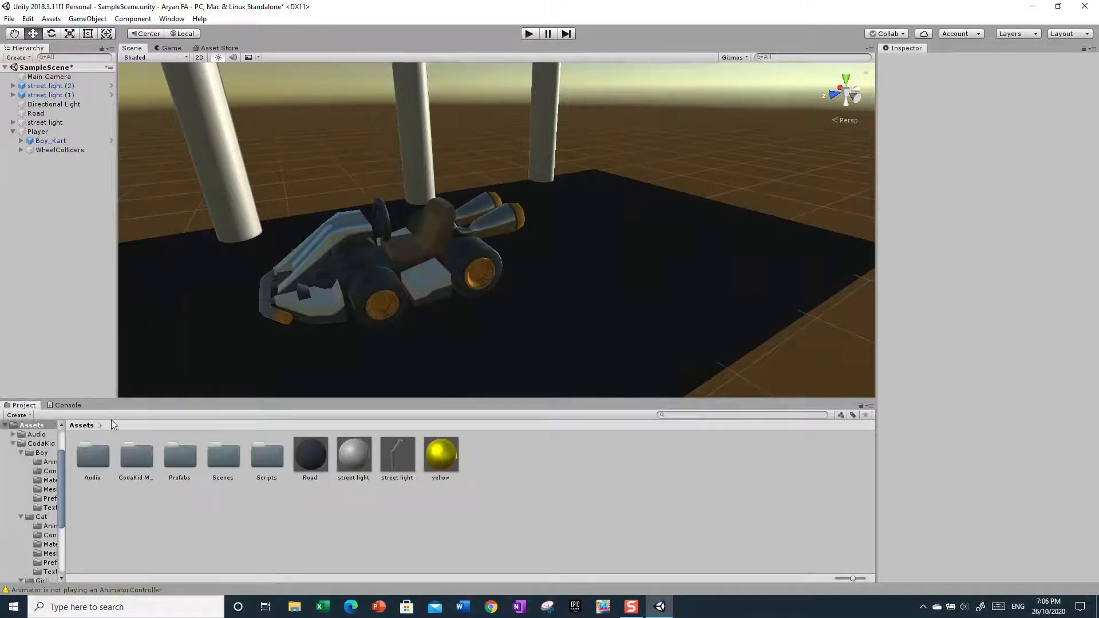
Step: Add the Boy_Char prefab from the CodaKid Boy model to Player above Boy_Kart, and view the boy in his kart from the front
{"action": "double_click", "coordinate": [126, 455]}
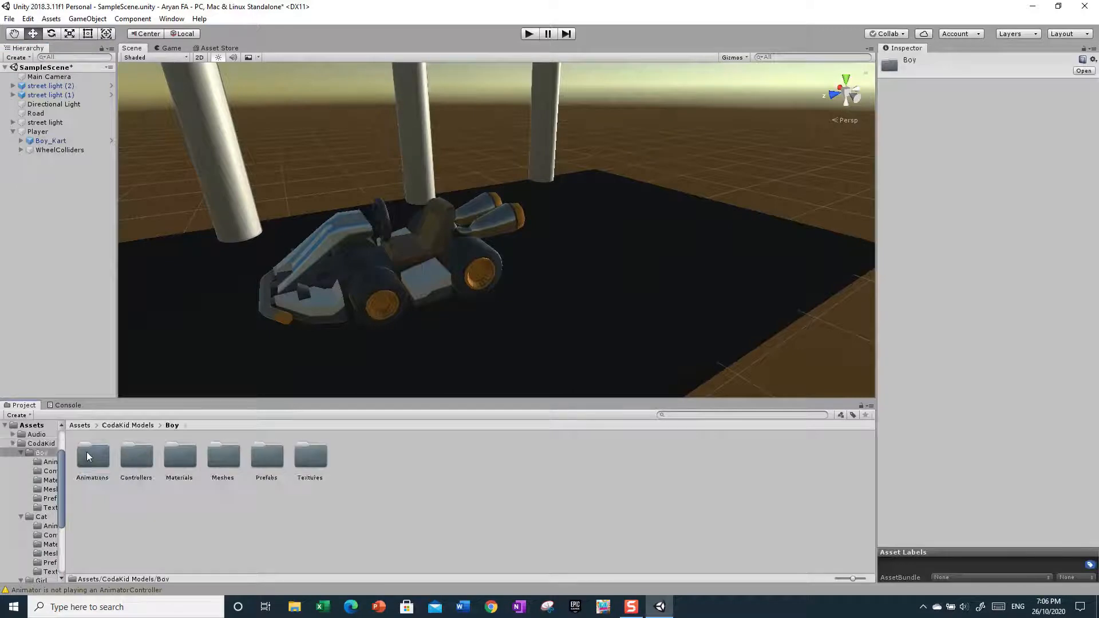
{"action": "double_click", "coordinate": [260, 456]}
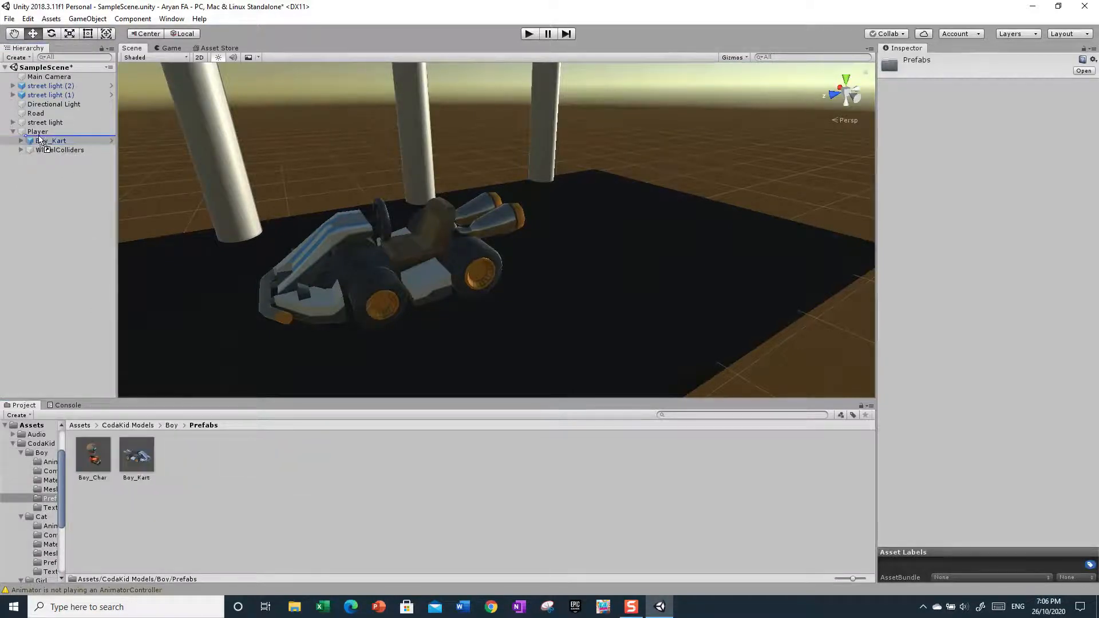
{"action": "left_click_drag", "start_coordinate": [40, 141], "coordinate": [40, 139]}
{"action": "left_click", "coordinate": [689, 101]}
{"action": "left_click_drag", "start_coordinate": [704, 145], "coordinate": [784, 204], "text": "alt"}
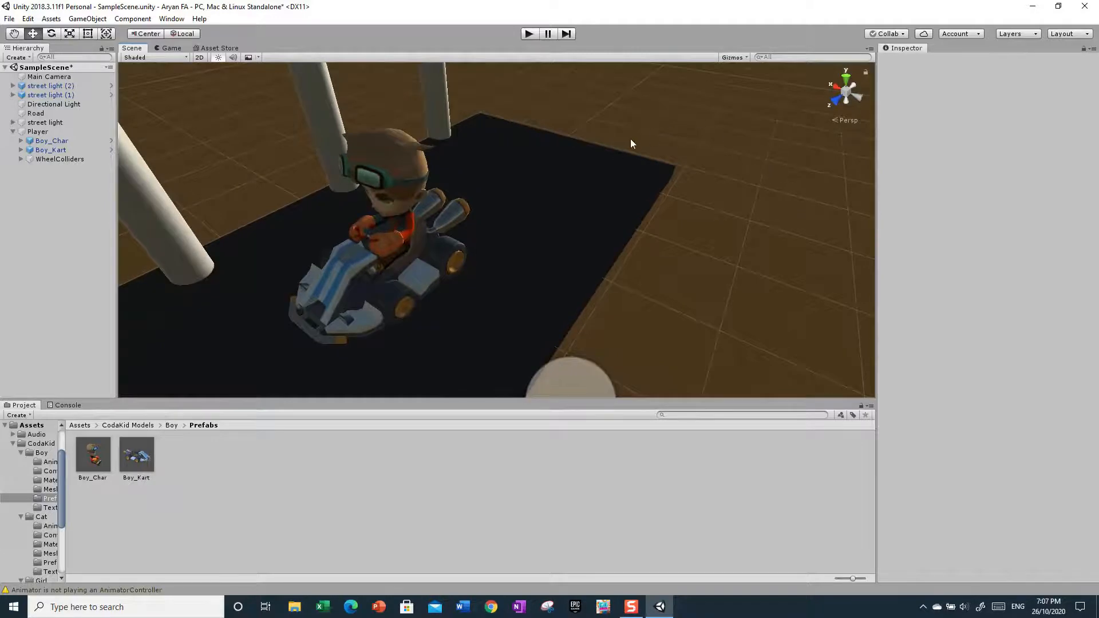
{"action": "left_click", "coordinate": [1083, 7]}
{"action": "left_click", "coordinate": [533, 327]}
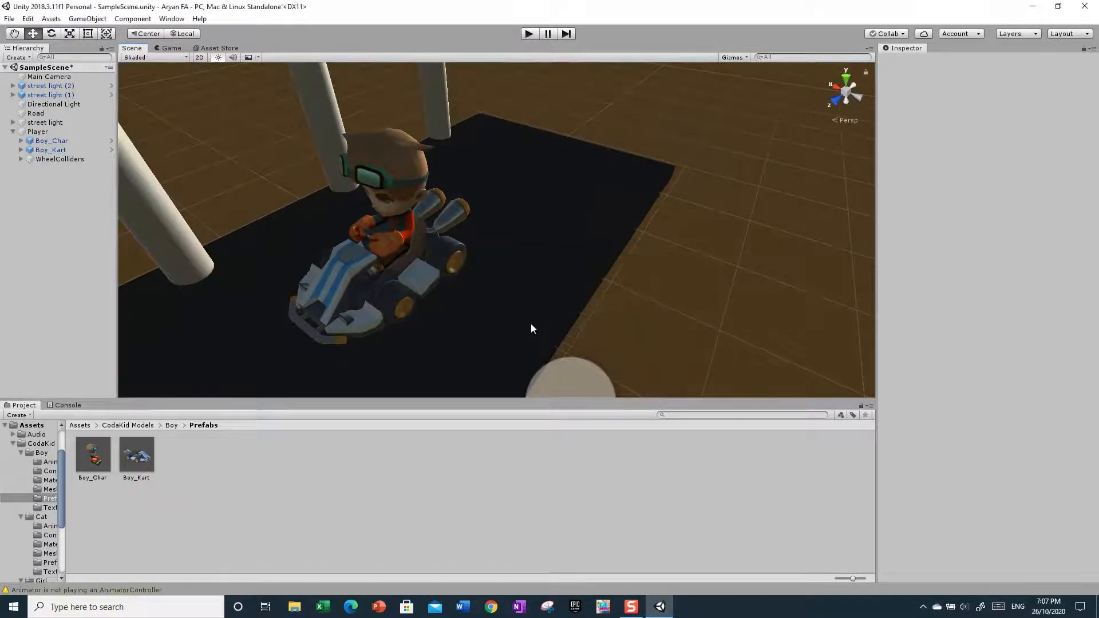